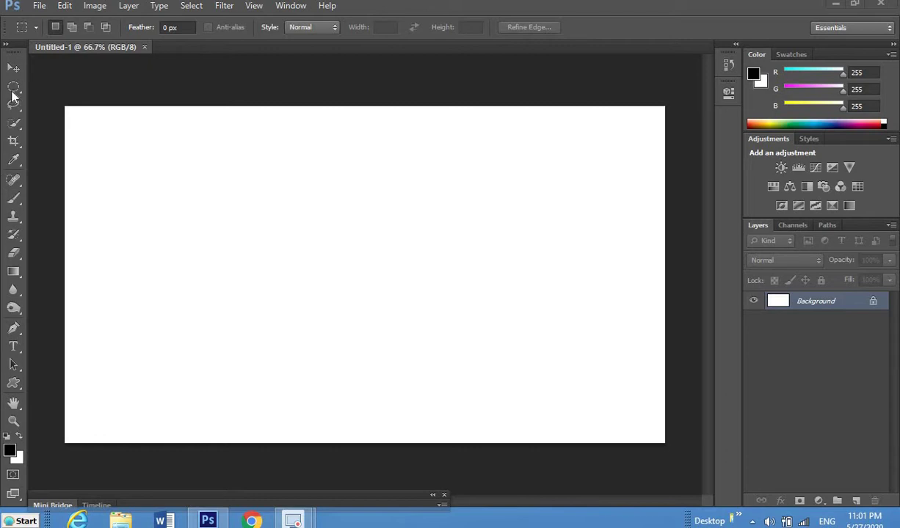
Step: Try the elliptical marquee, then pick the Rectangular Marquee Tool from the marquee flyout
{"action": "left_click", "coordinate": [14, 88]}
{"action": "right_click", "coordinate": [14, 92]}
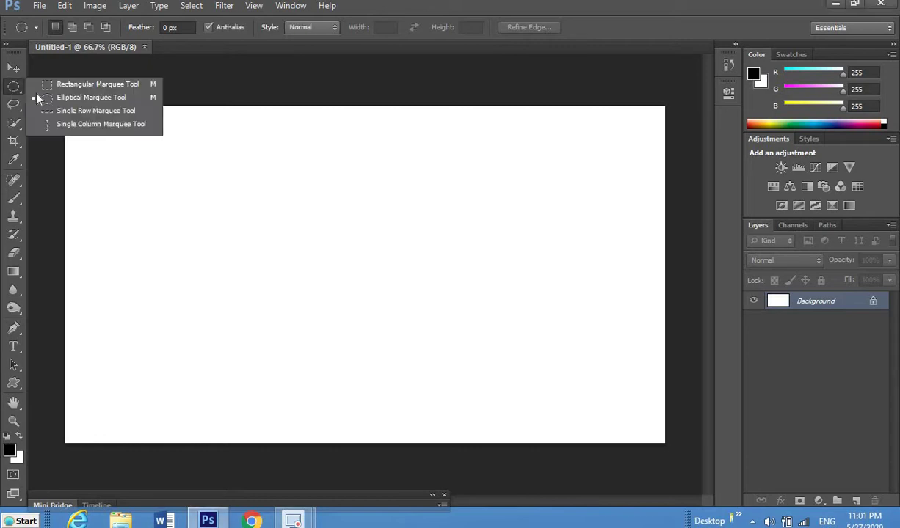
{"action": "left_click", "coordinate": [83, 85]}
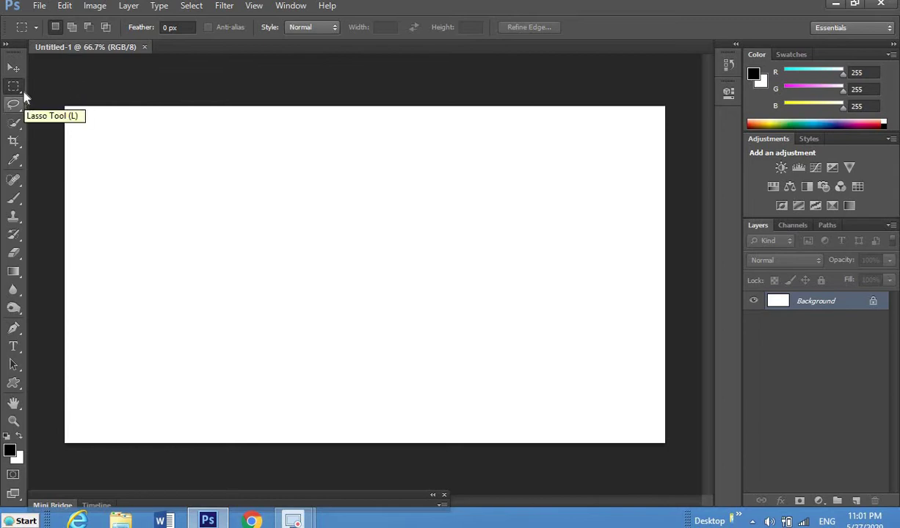
Step: Open alisa-olaivar-5bjgzAPKzpl-unsplash.jpg, the pink rosebud photo, from Downloads
{"action": "left_click", "coordinate": [39, 6]}
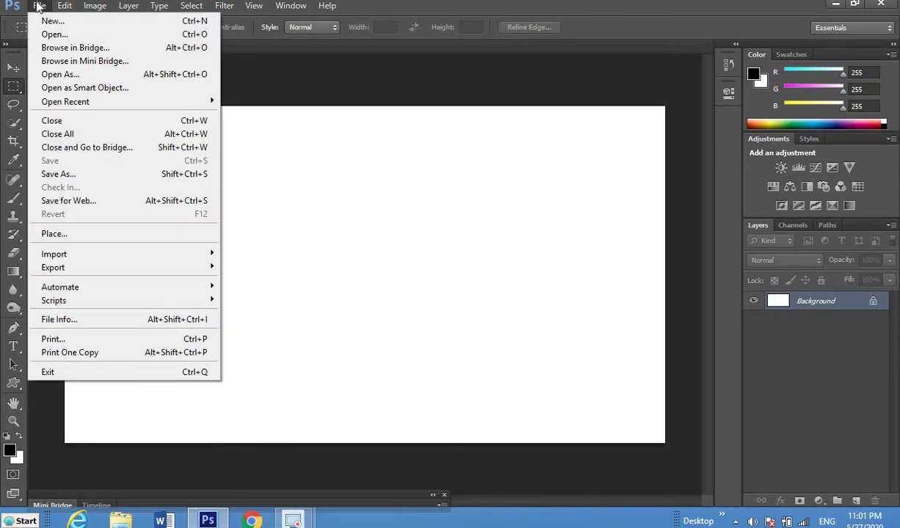
{"action": "left_click", "coordinate": [53, 37]}
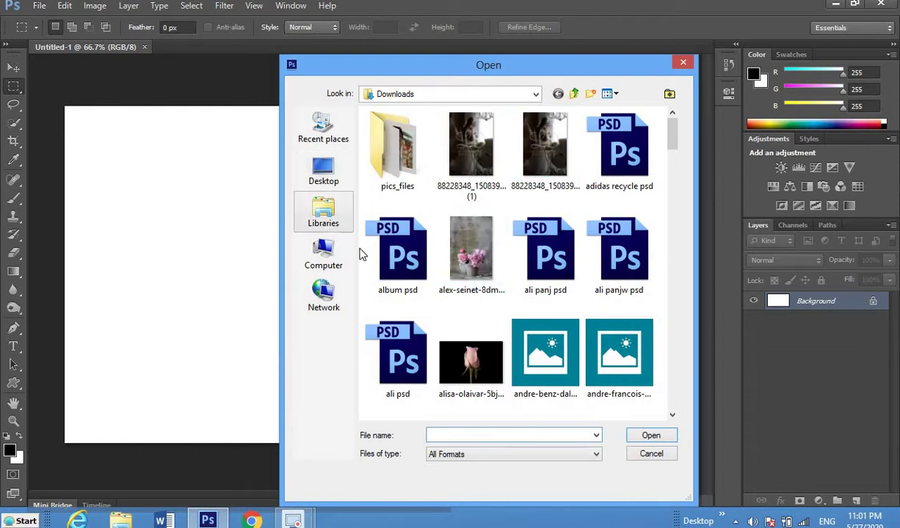
{"action": "double_click", "coordinate": [466, 359]}
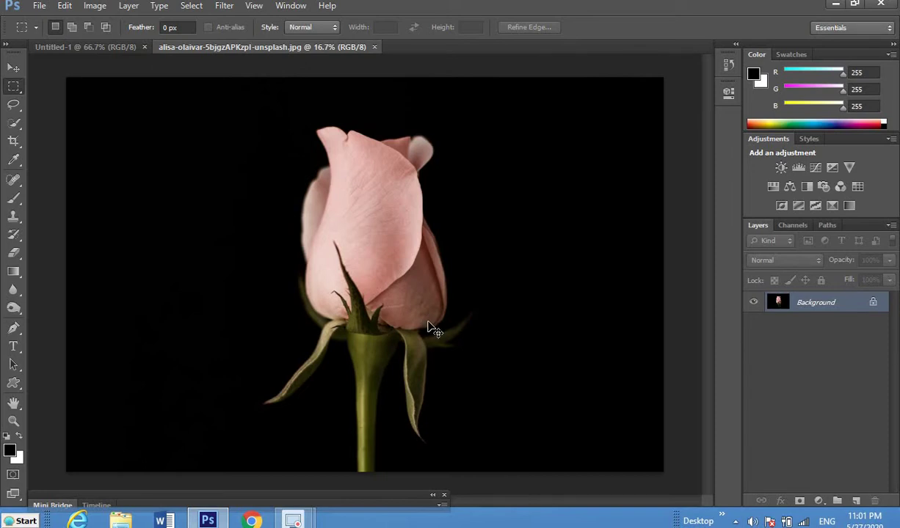
Step: Zoom in on the rose photo down to 100% to inspect the petal detail
{"action": "key", "text": "ctrl+minus"}
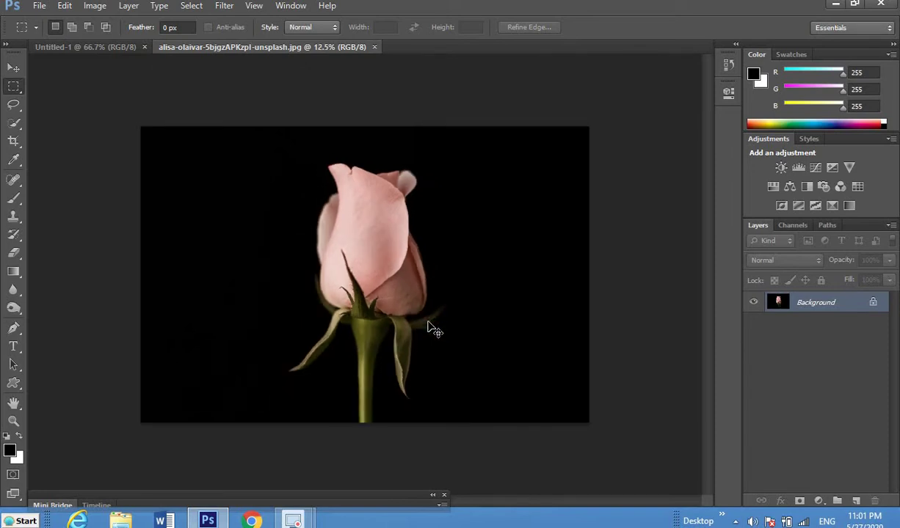
{"action": "key", "text": "ctrl+plus"}
{"action": "key", "text": "ctrl+plus"}
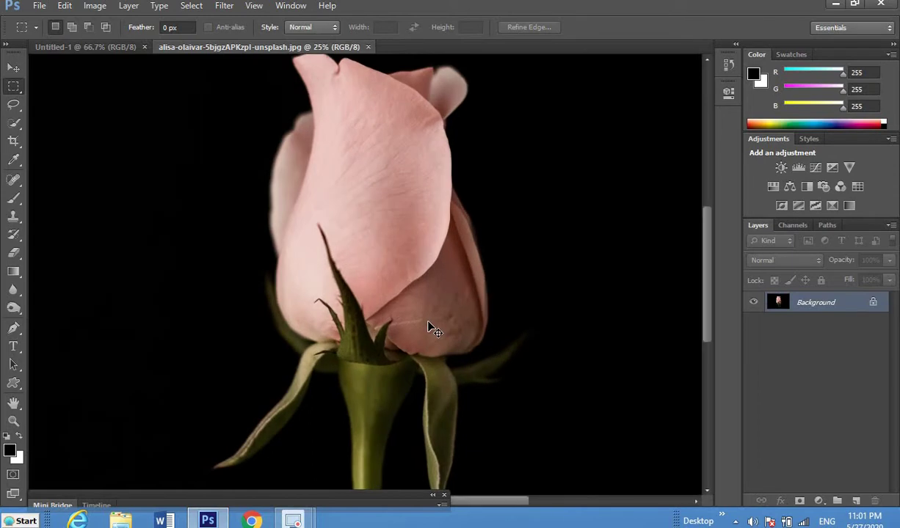
{"action": "key", "text": "ctrl+plus"}
{"action": "key", "text": "ctrl+minus"}
{"action": "key", "text": "ctrl+minus"}
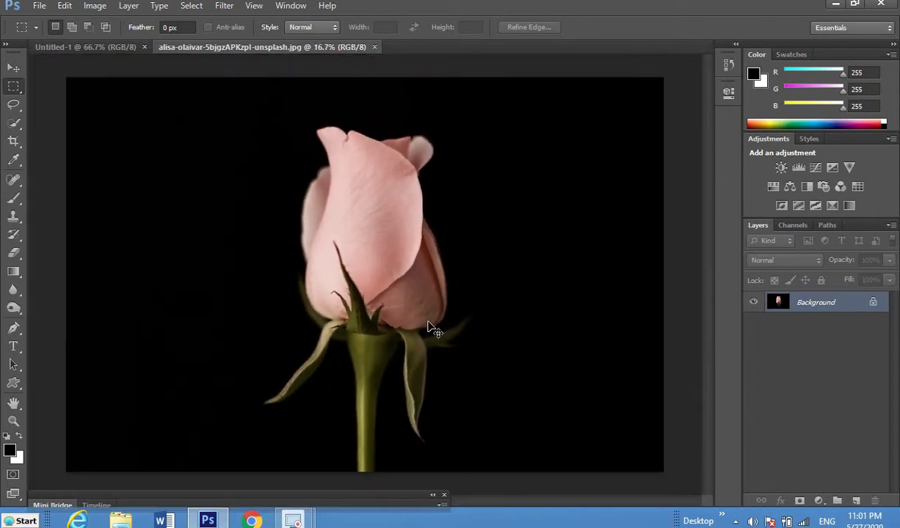
{"action": "key", "text": "ctrl+1"}
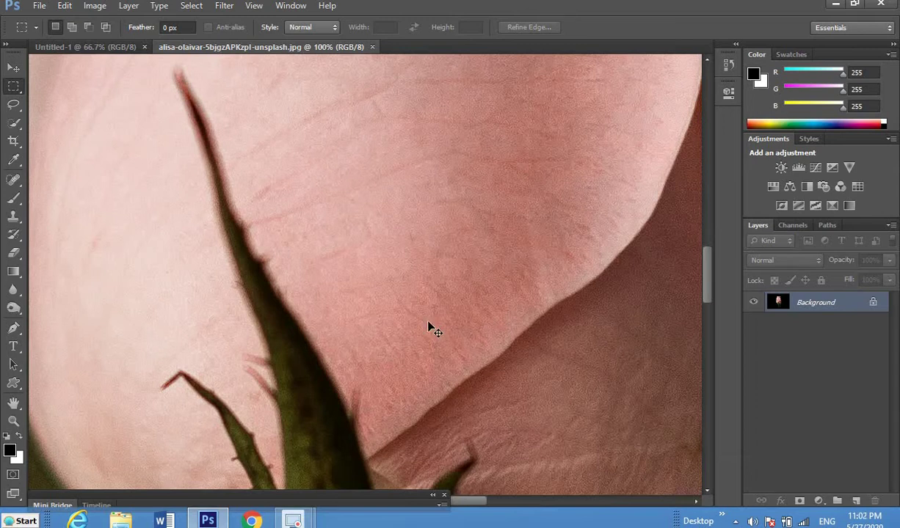
Step: Zoom back out to see the whole rosebud and return to the Untitled-1 canvas
{"action": "key", "text": "ctrl+minus"}
{"action": "key", "text": "ctrl+minus"}
{"action": "key", "text": "ctrl+minus"}
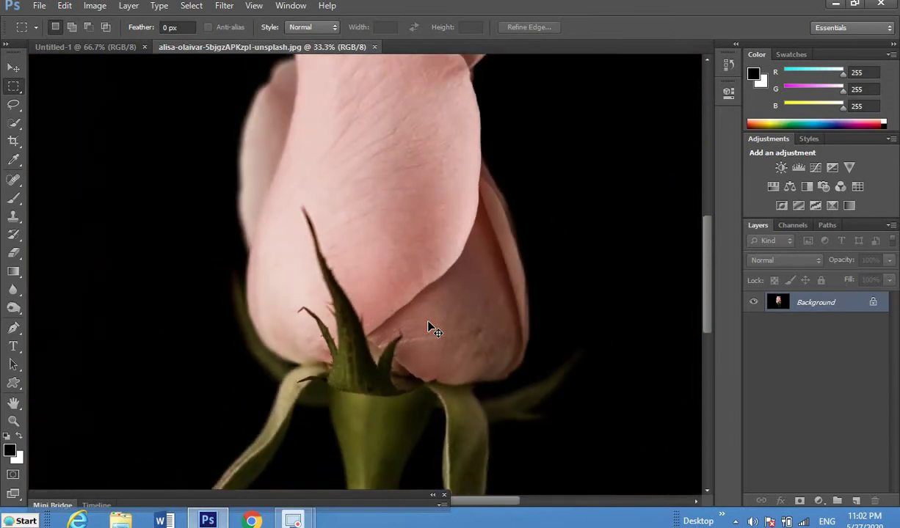
{"action": "key", "text": "ctrl+plus"}
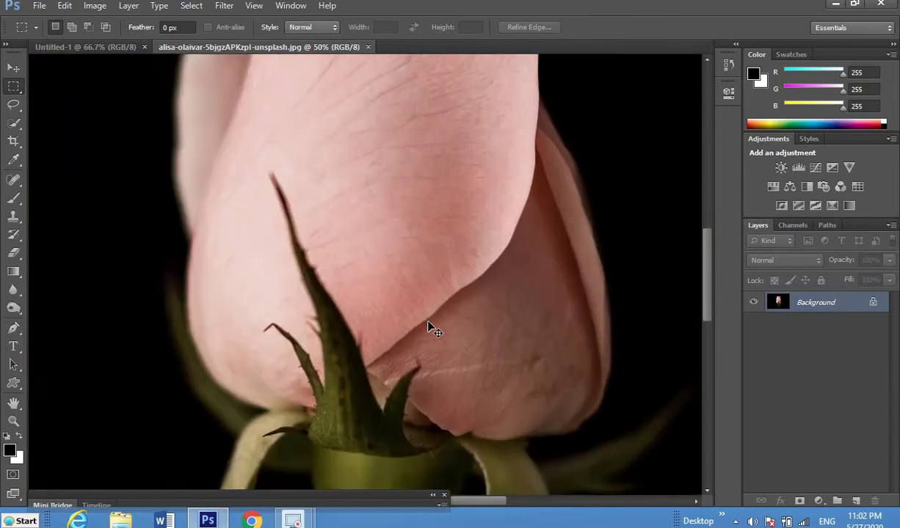
{"action": "key", "text": "ctrl+minus"}
{"action": "key", "text": "ctrl+minus"}
{"action": "key", "text": "ctrl+minus"}
{"action": "key", "text": "ctrl+minus"}
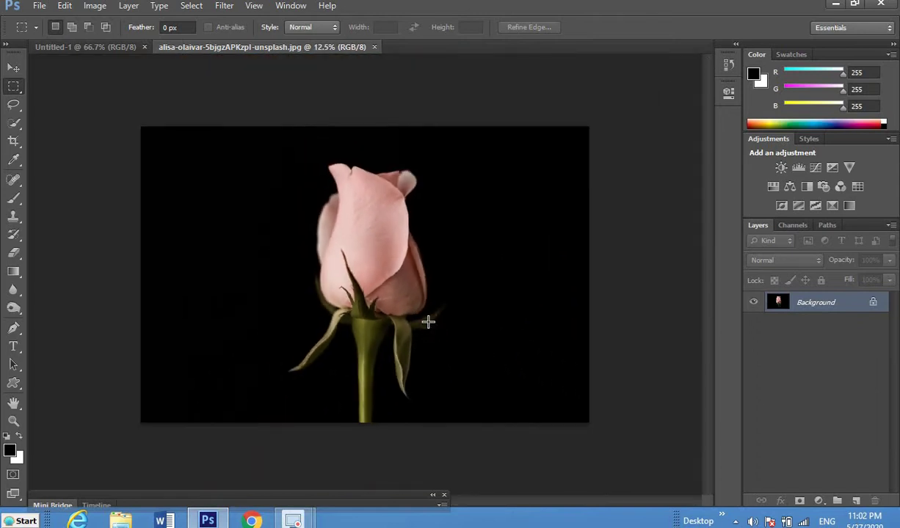
{"action": "left_click", "coordinate": [78, 48]}
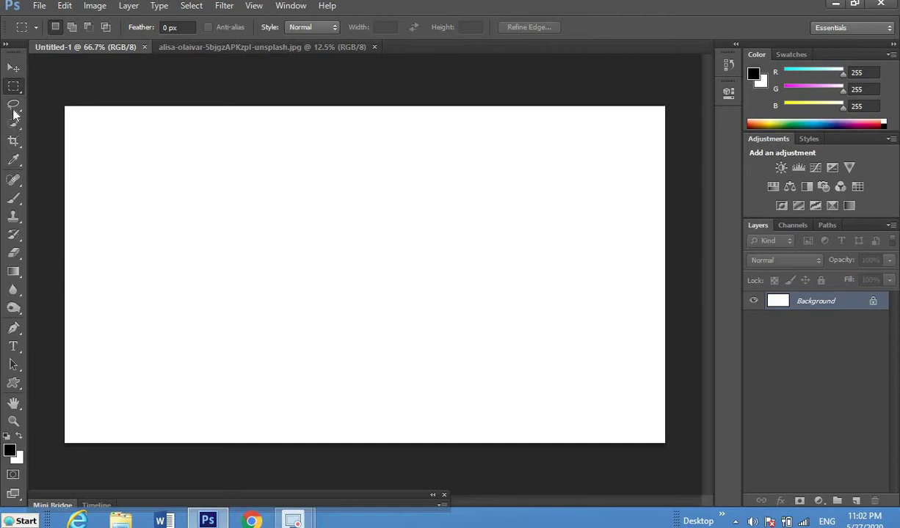
Step: Select the Brush tool and set the foreground colour to magenta #eb09f9
{"action": "left_click", "coordinate": [15, 200]}
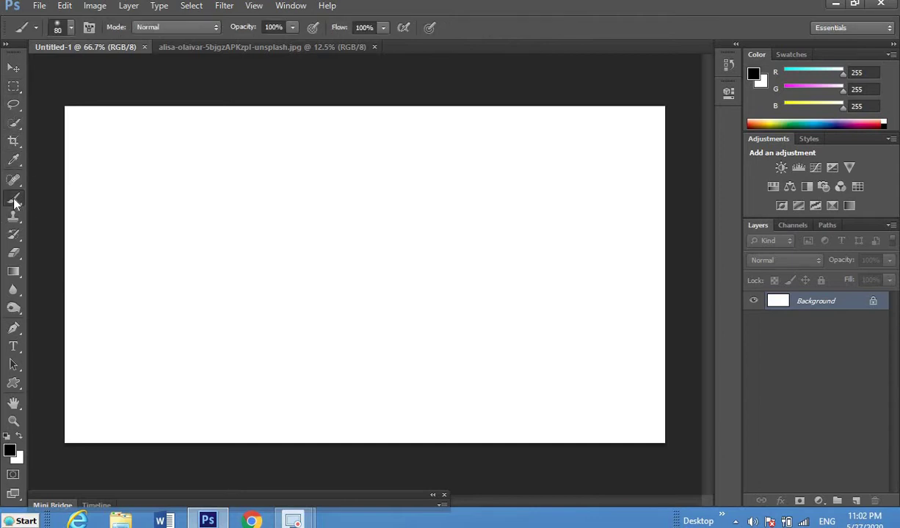
{"action": "left_click", "coordinate": [11, 452]}
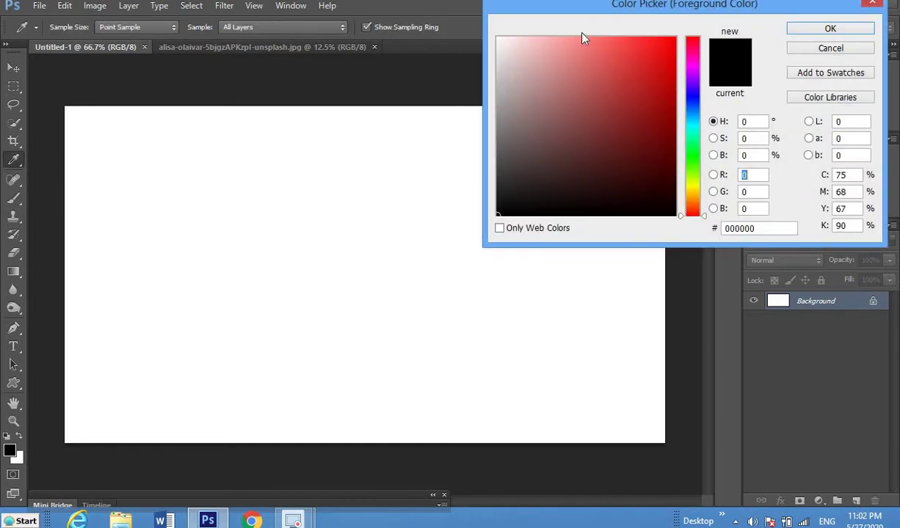
{"action": "left_click", "coordinate": [693, 69]}
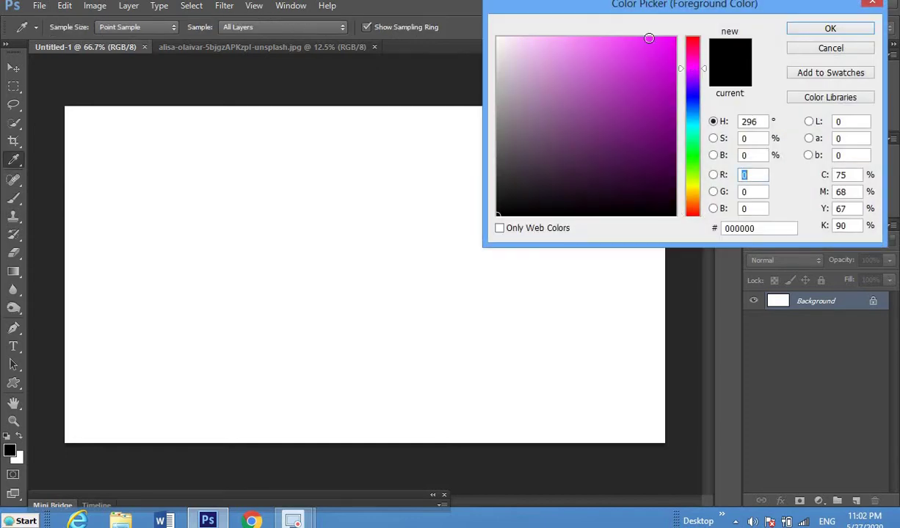
{"action": "left_click", "coordinate": [668, 39]}
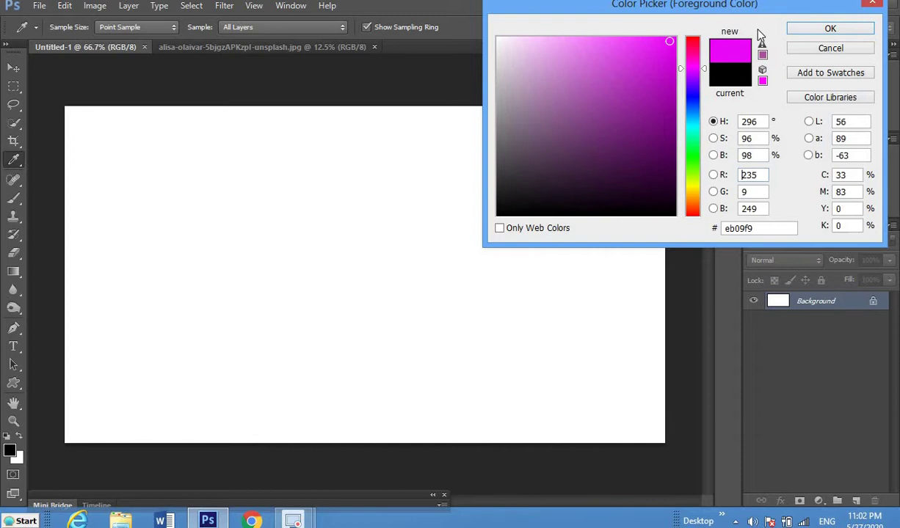
{"action": "left_click", "coordinate": [819, 33]}
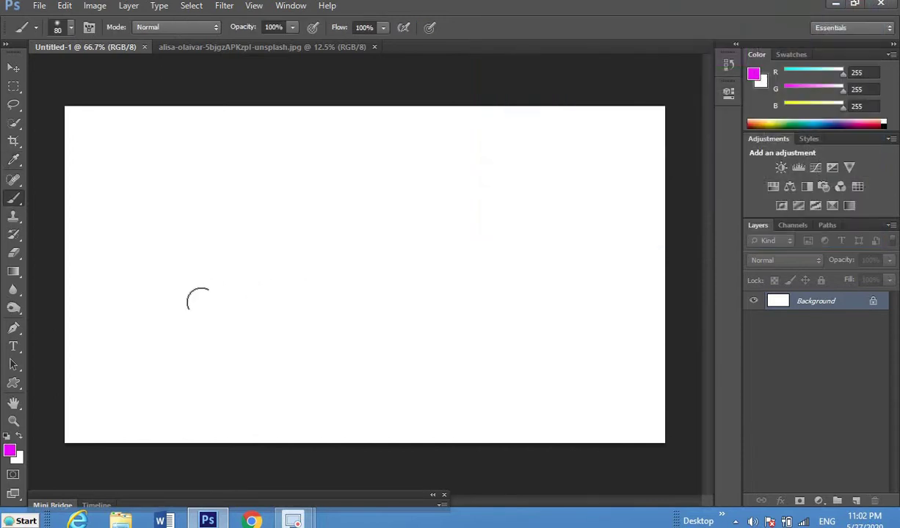
{"action": "left_click_drag", "start_coordinate": [194, 307], "coordinate": [429, 174]}
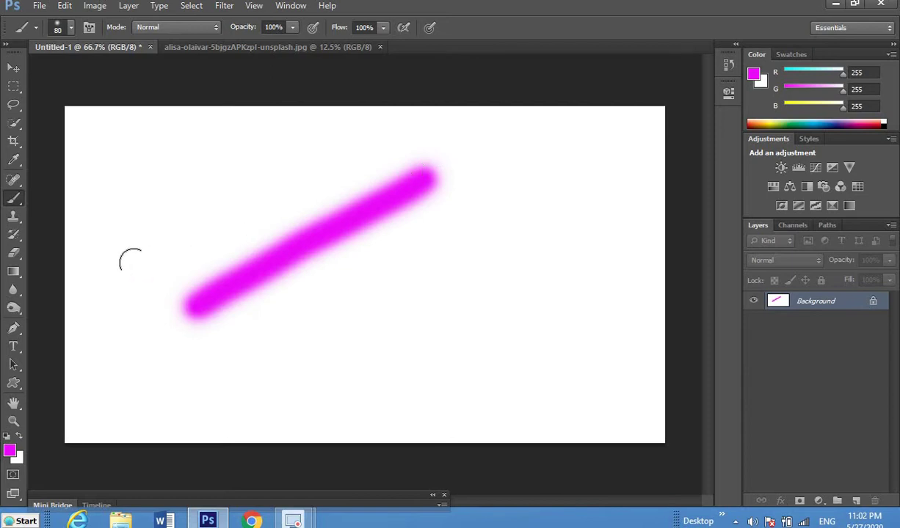
{"action": "left_click_drag", "start_coordinate": [382, 114], "coordinate": [128, 263]}
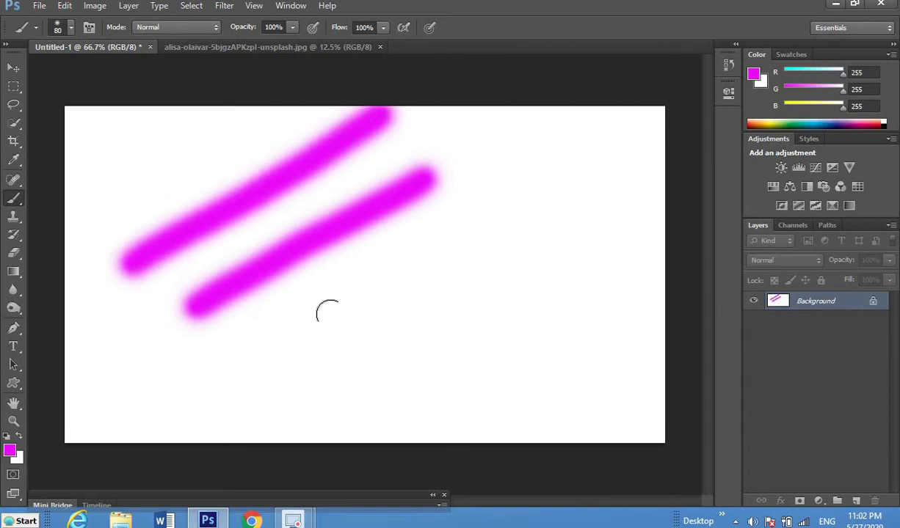
{"action": "left_click_drag", "start_coordinate": [411, 243], "coordinate": [446, 229]}
{"action": "left_click_drag", "start_coordinate": [539, 188], "coordinate": [543, 188]}
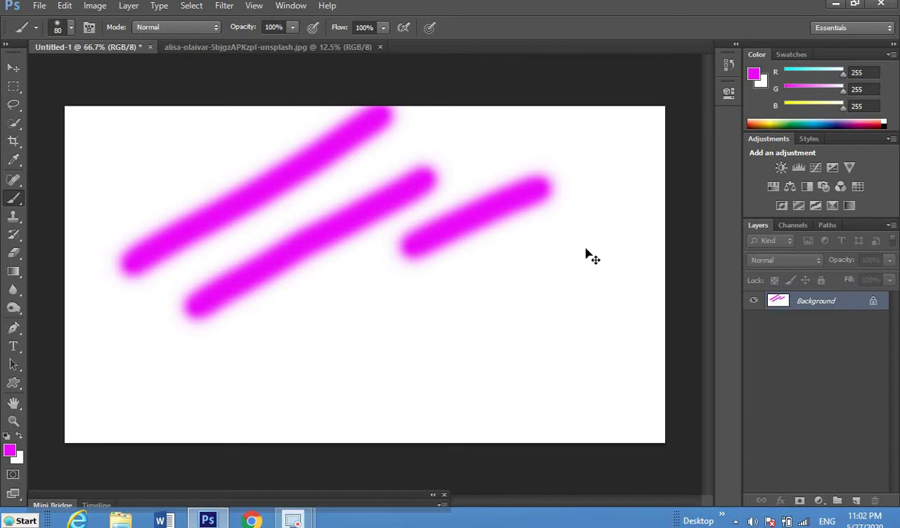
{"action": "key", "text": "ctrl+z"}
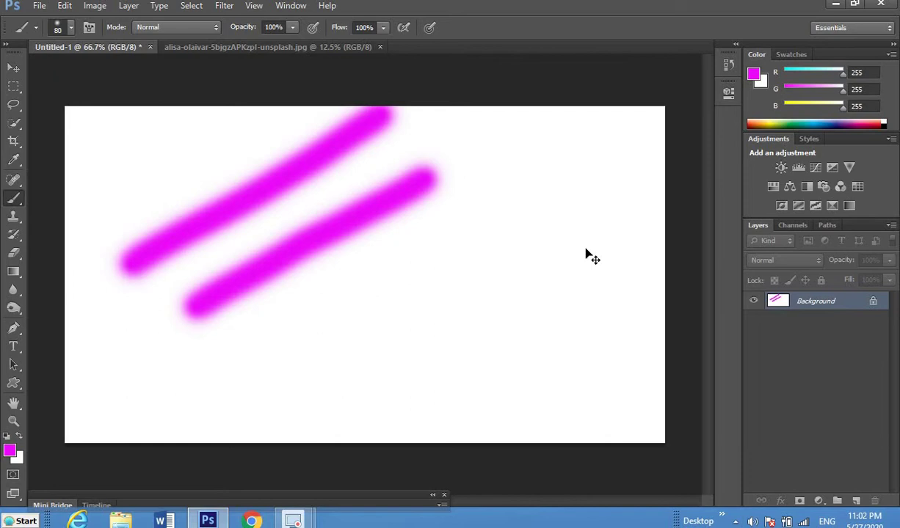
{"action": "key", "text": "ctrl+z"}
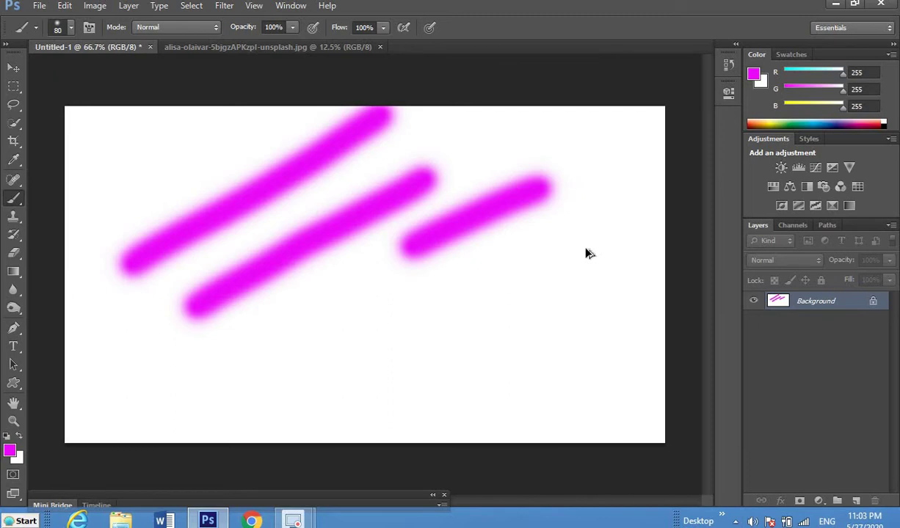
{"action": "key", "text": "ctrl+z"}
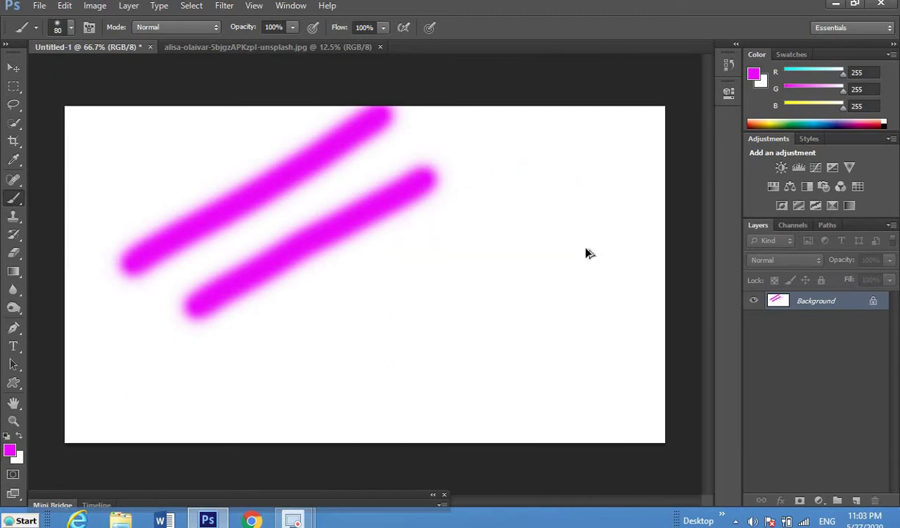
{"action": "key", "text": "ctrl+alt+z"}
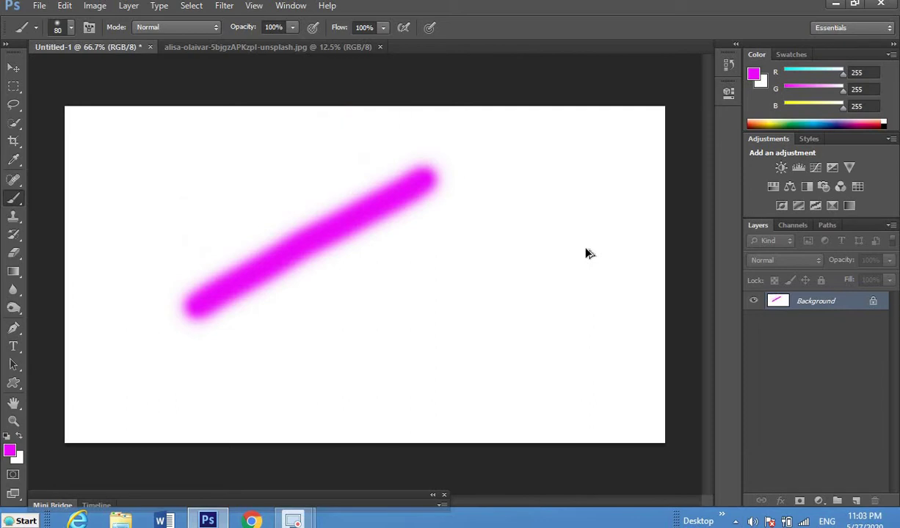
{"action": "key", "text": "ctrl+alt+z"}
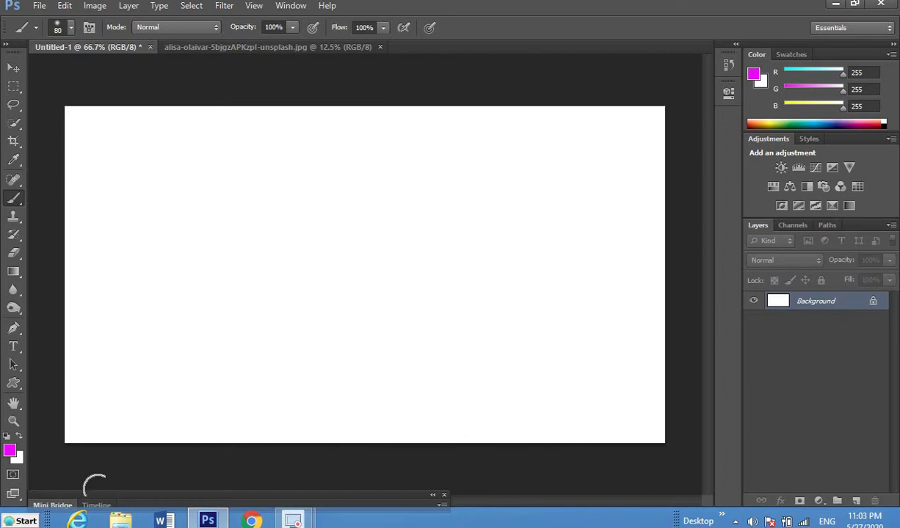
Step: Reset to default black and white colours and draw a tall rectangular marquee selection
{"action": "left_click", "coordinate": [7, 437]}
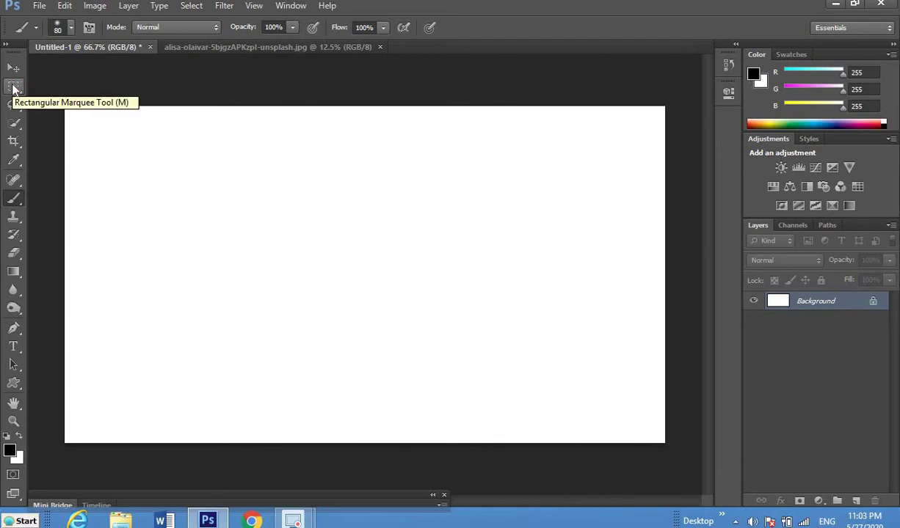
{"action": "left_click", "coordinate": [13, 88]}
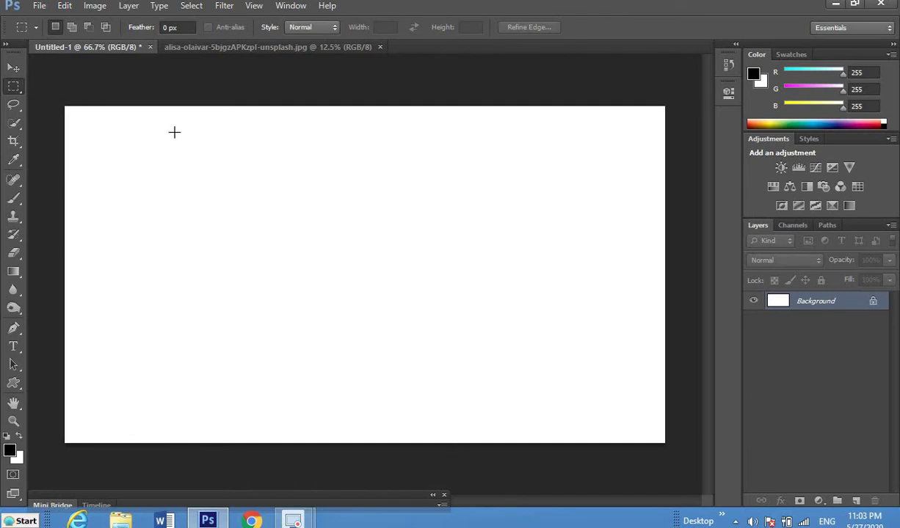
{"action": "left_click_drag", "start_coordinate": [174, 132], "coordinate": [314, 163]}
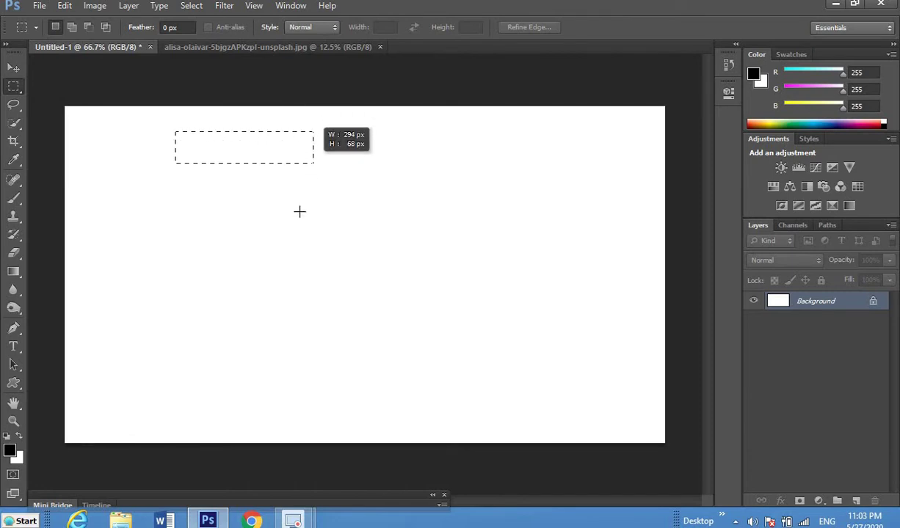
{"action": "left_click_drag", "start_coordinate": [300, 211], "coordinate": [304, 344]}
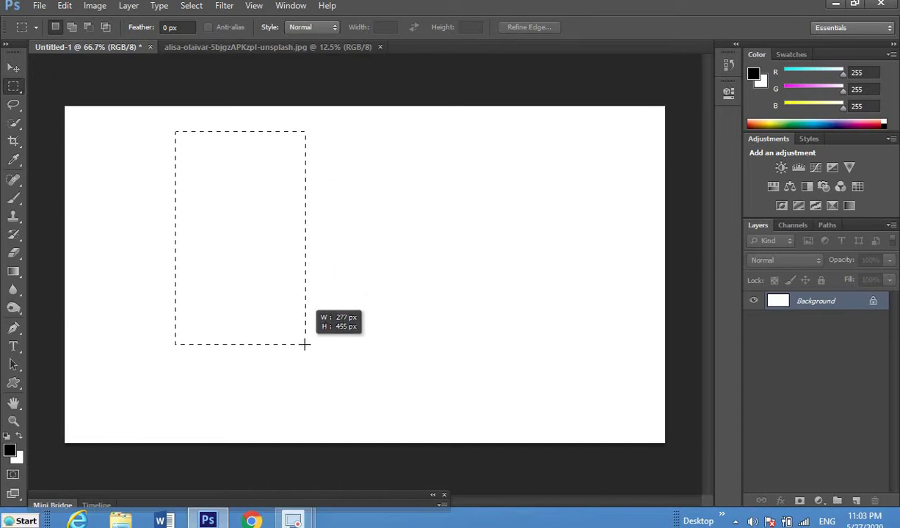
{"action": "left_click_drag", "start_coordinate": [305, 344], "coordinate": [305, 345]}
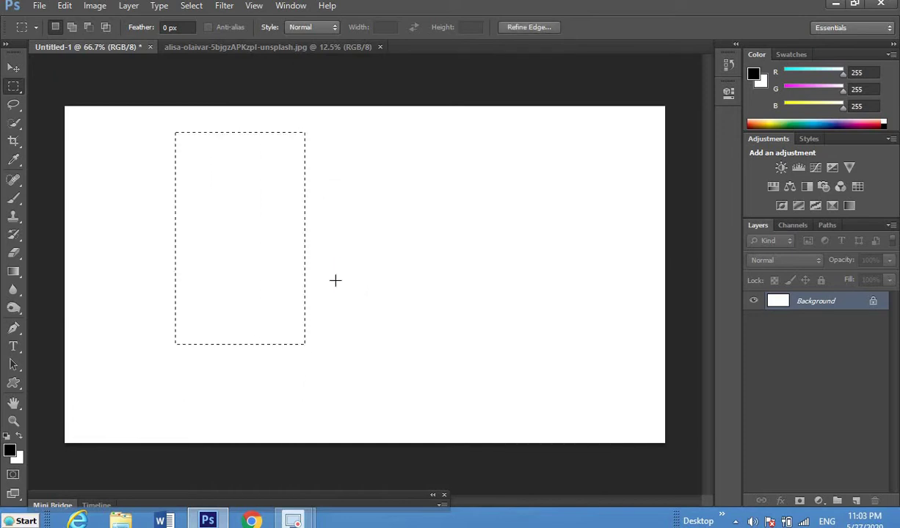
Step: Move the test selection to the centre and lower left, then deselect it
{"action": "left_click_drag", "start_coordinate": [366, 184], "coordinate": [490, 361]}
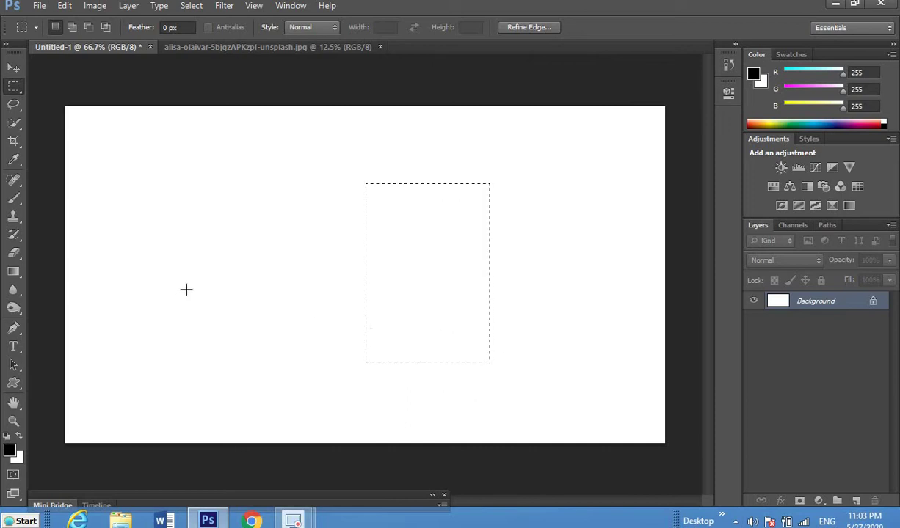
{"action": "left_click_drag", "start_coordinate": [158, 257], "coordinate": [286, 430]}
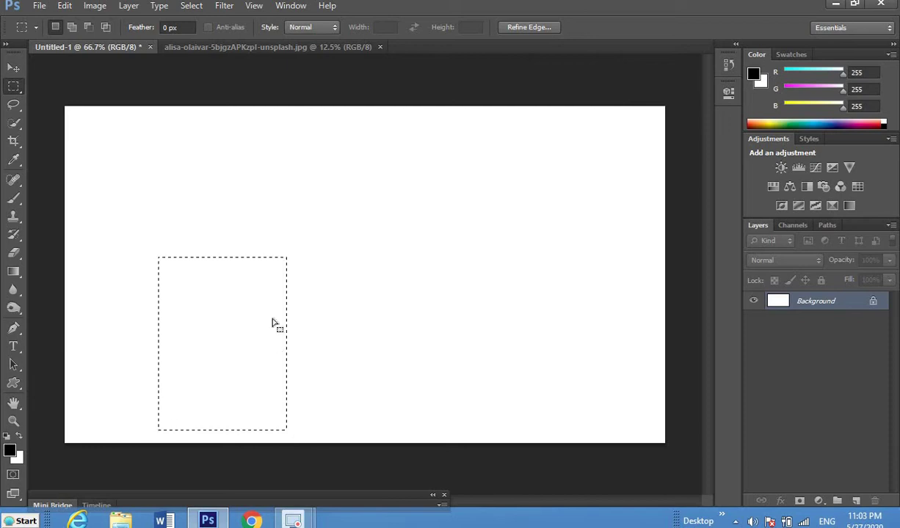
{"action": "left_click", "coordinate": [237, 127]}
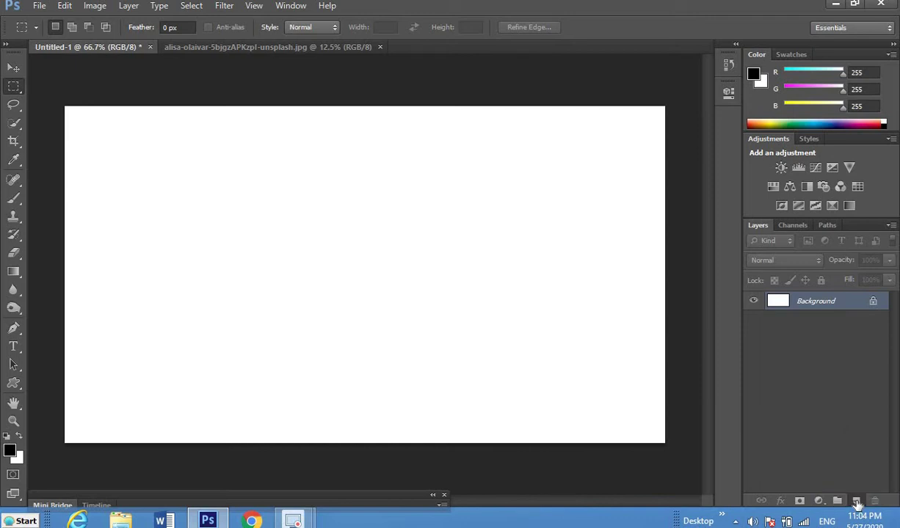
Step: Add Layer 1, draw a tall left rectangle, and add two rectangles extending to the right
{"action": "left_click", "coordinate": [856, 503]}
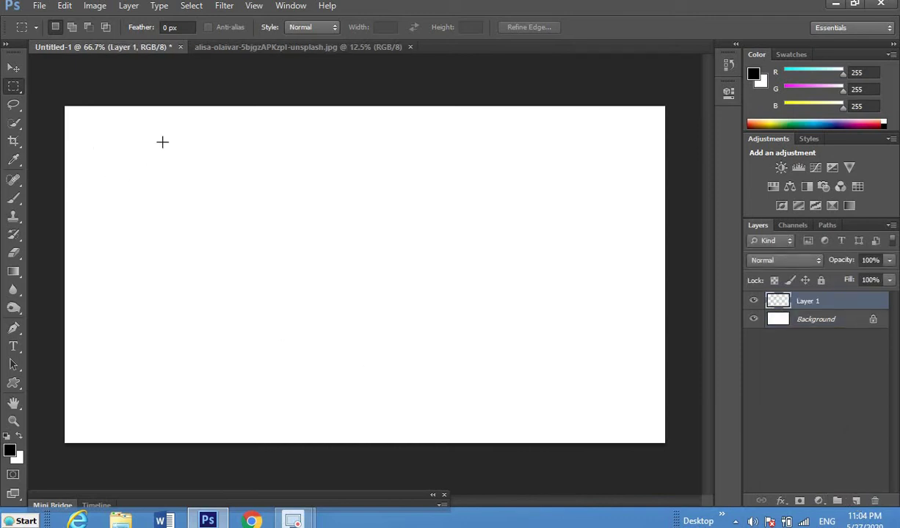
{"action": "mouse_move", "coordinate": [199, 144]}
{"action": "left_mouse_down"}
{"action": "mouse_move", "coordinate": [240, 149]}
{"action": "mouse_move", "coordinate": [263, 223]}
{"action": "mouse_move", "coordinate": [312, 261]}
{"action": "left_mouse_up"}
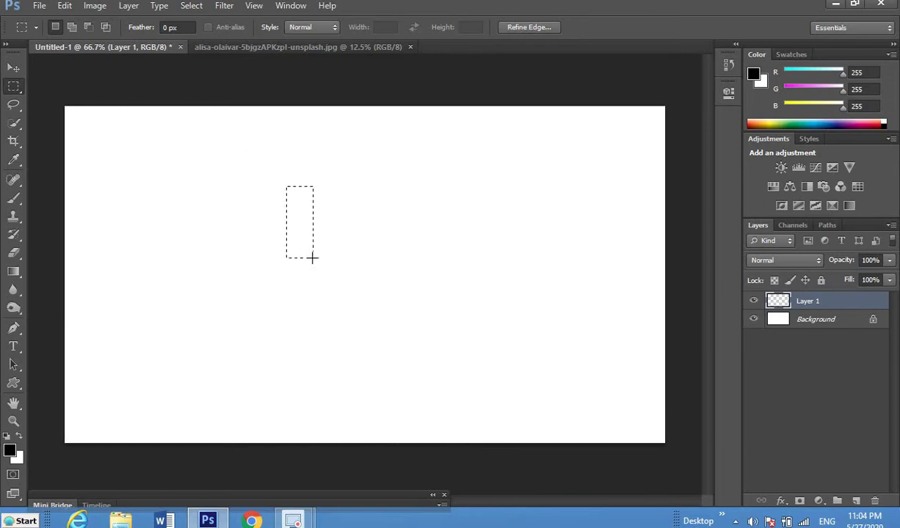
{"action": "left_click", "coordinate": [311, 259]}
{"action": "left_click_drag", "start_coordinate": [130, 144], "coordinate": [244, 359]}
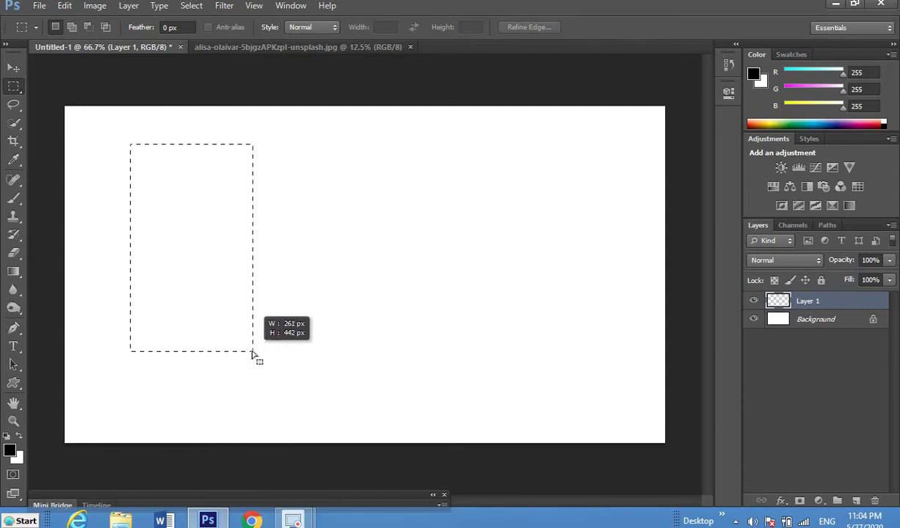
{"action": "left_click_drag", "start_coordinate": [244, 359], "coordinate": [253, 351]}
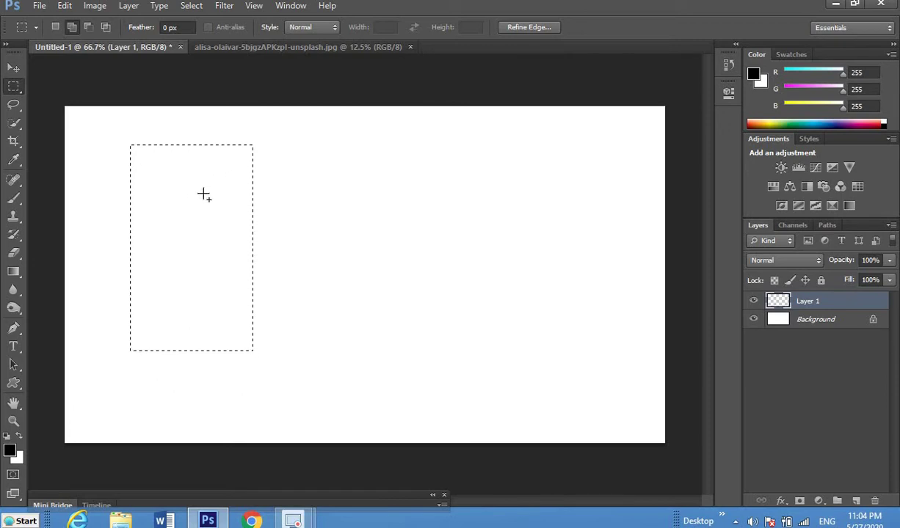
{"action": "left_click_drag", "start_coordinate": [201, 194], "coordinate": [343, 295]}
{"action": "left_click_drag", "start_coordinate": [258, 206], "coordinate": [424, 266]}
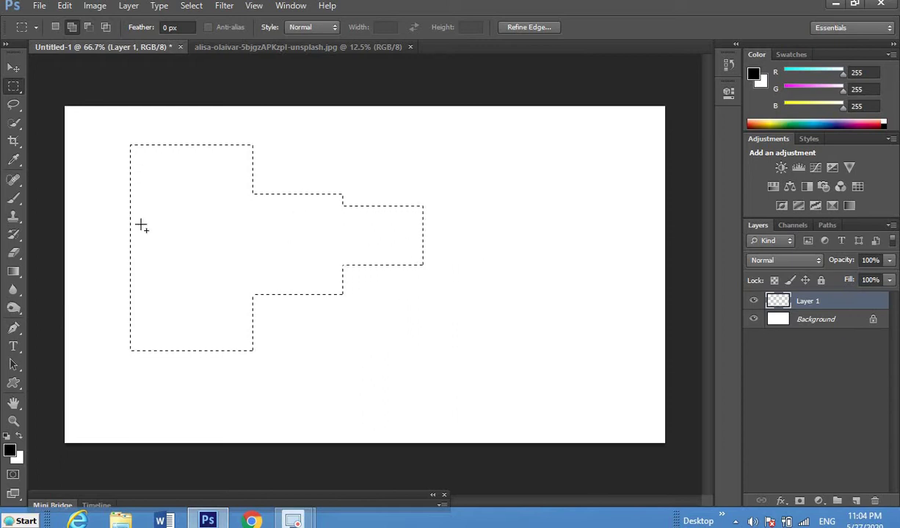
Step: Subtract a rectangle from the lower part of the stepped selection
{"action": "left_click", "coordinate": [88, 26]}
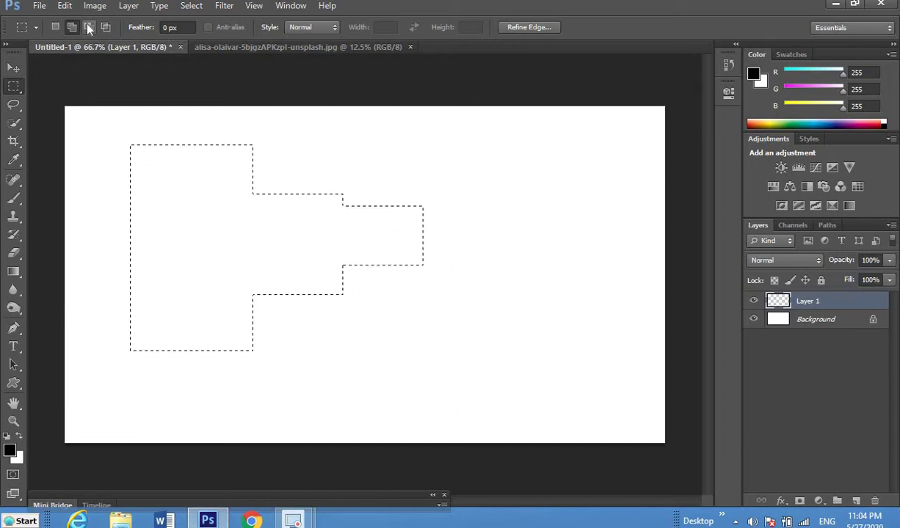
{"action": "left_click", "coordinate": [88, 27]}
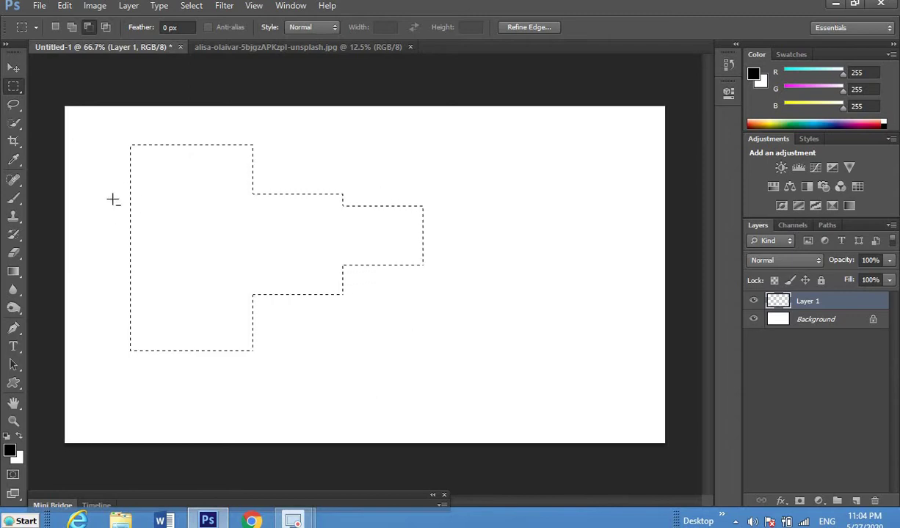
{"action": "left_click_drag", "start_coordinate": [116, 213], "coordinate": [243, 286]}
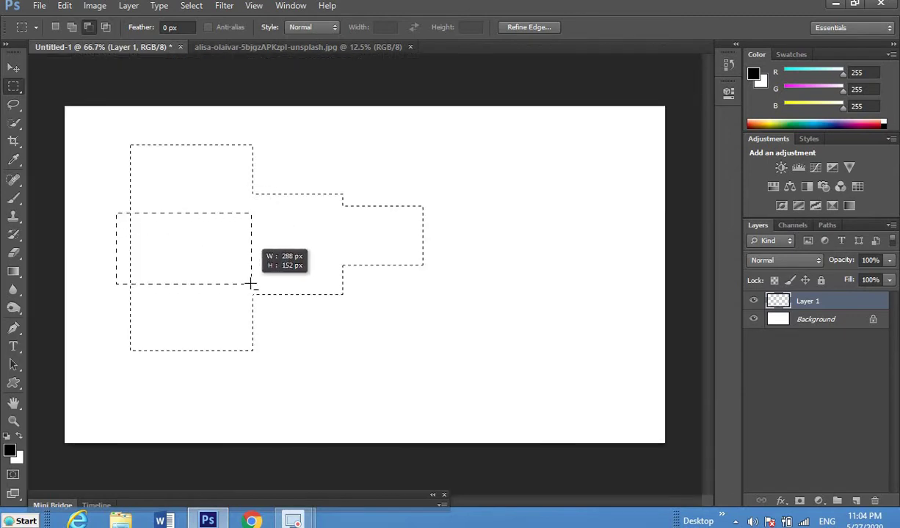
{"action": "left_click_drag", "start_coordinate": [243, 286], "coordinate": [250, 284]}
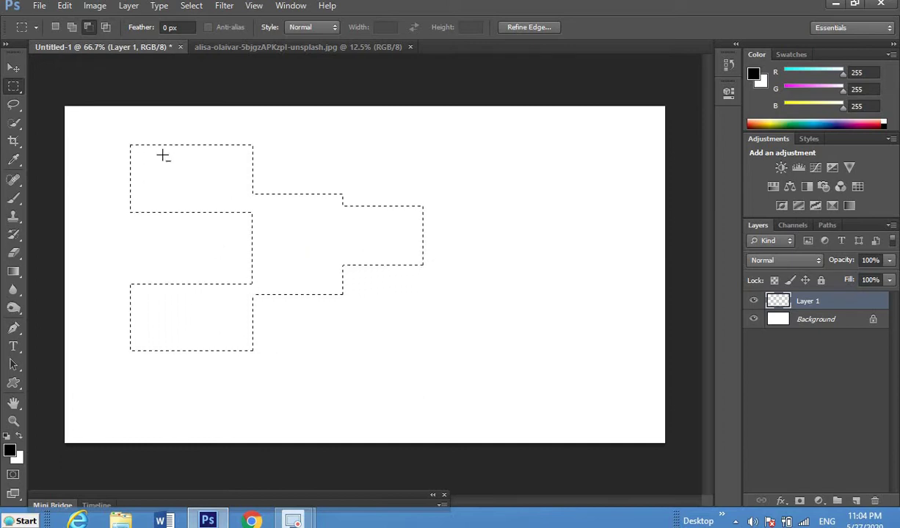
Step: Trim the selection with Intersect-with-selection rectangles, then deselect with Ctrl+D
{"action": "left_click", "coordinate": [105, 27]}
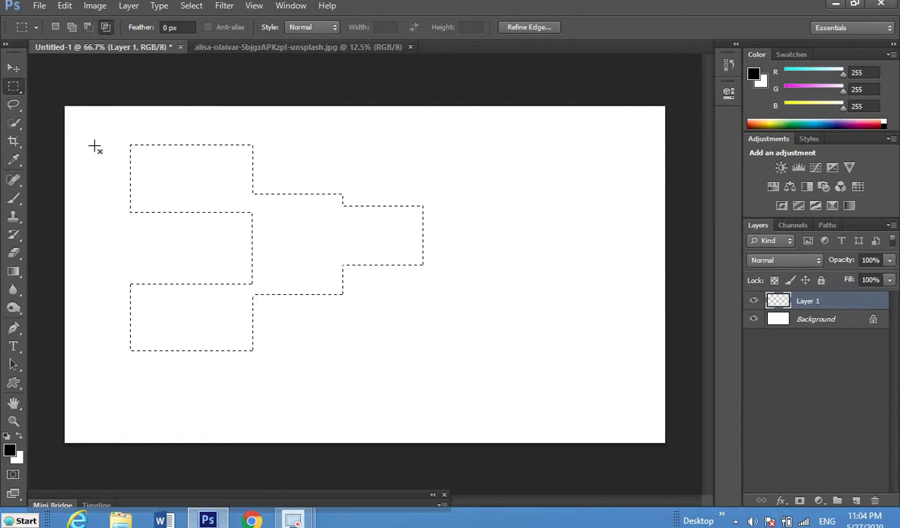
{"action": "left_click_drag", "start_coordinate": [116, 124], "coordinate": [496, 417]}
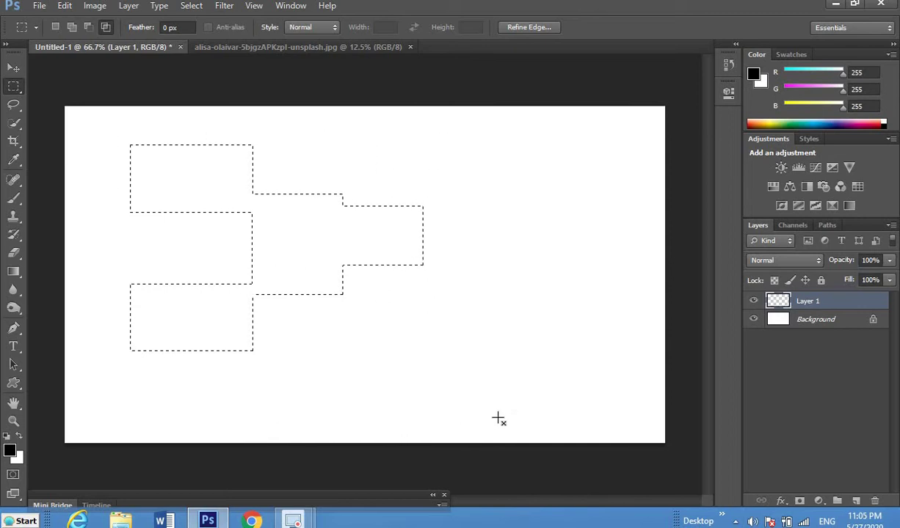
{"action": "left_click_drag", "start_coordinate": [115, 145], "coordinate": [341, 385]}
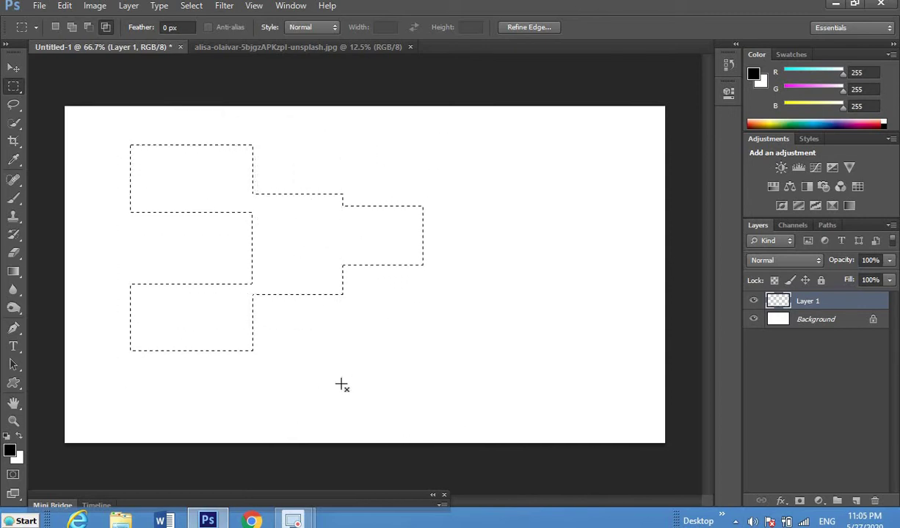
{"action": "left_click_drag", "start_coordinate": [129, 189], "coordinate": [390, 337]}
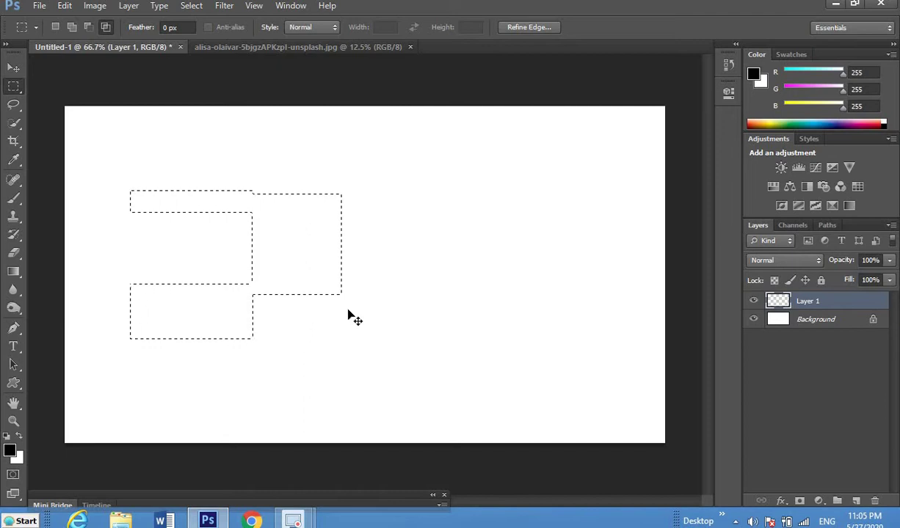
{"action": "key", "text": "ctrl+d"}
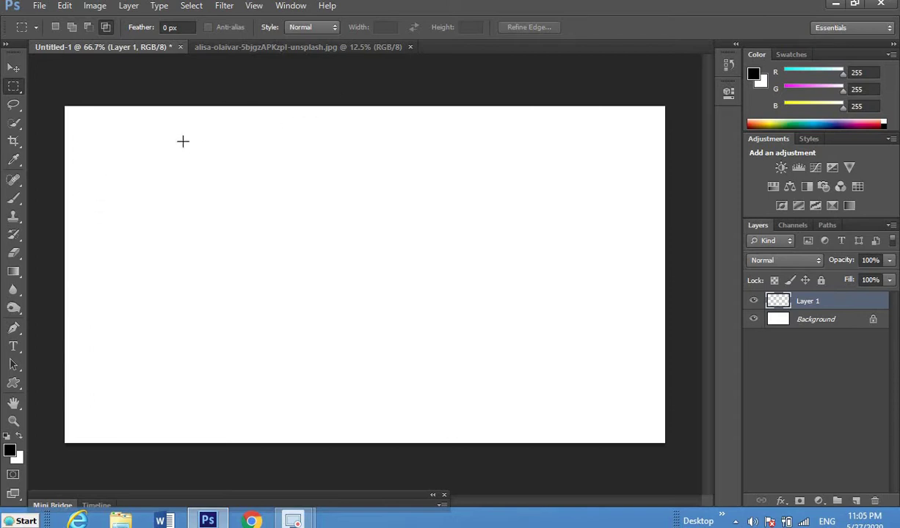
Step: Draw a roughly square rectangular marquee in the canvas's upper-left area
{"action": "left_click_drag", "start_coordinate": [190, 140], "coordinate": [367, 339]}
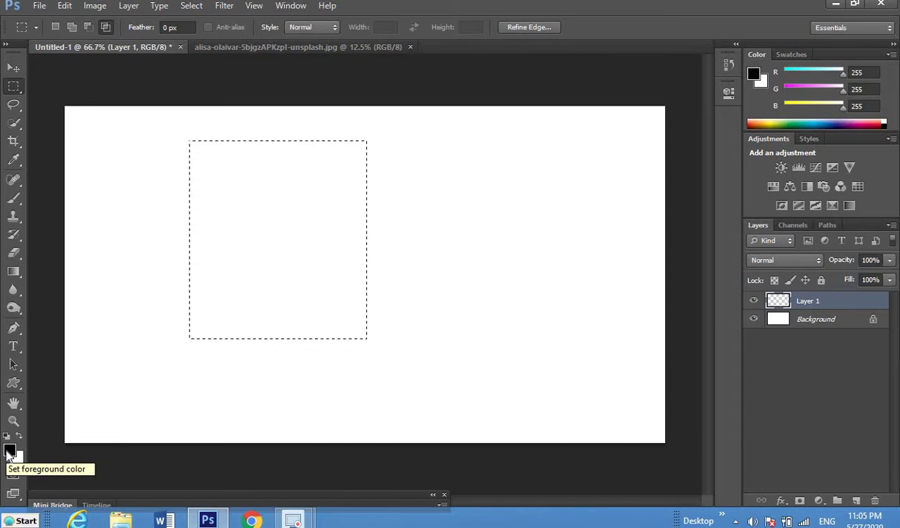
Step: Set the foreground colour to bright magenta
{"action": "left_click", "coordinate": [9, 452]}
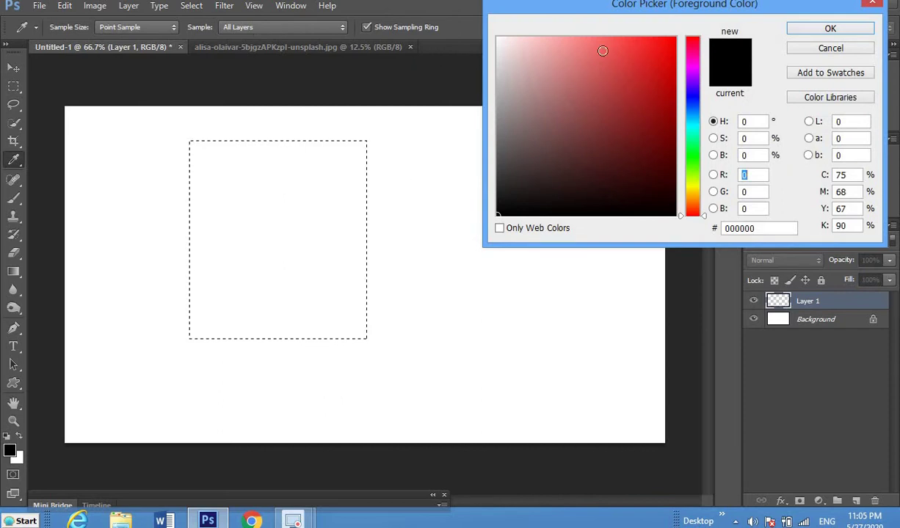
{"action": "left_click", "coordinate": [690, 64]}
{"action": "left_click", "coordinate": [669, 41]}
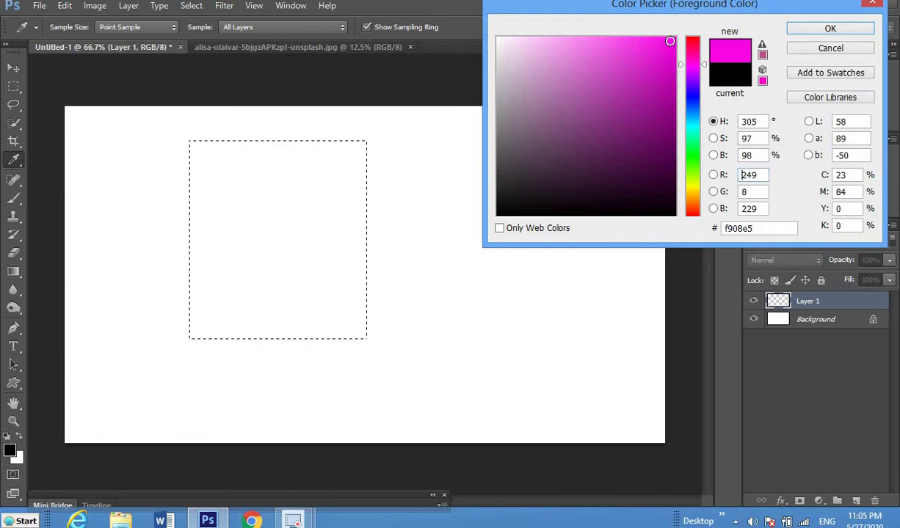
{"action": "left_click", "coordinate": [811, 31]}
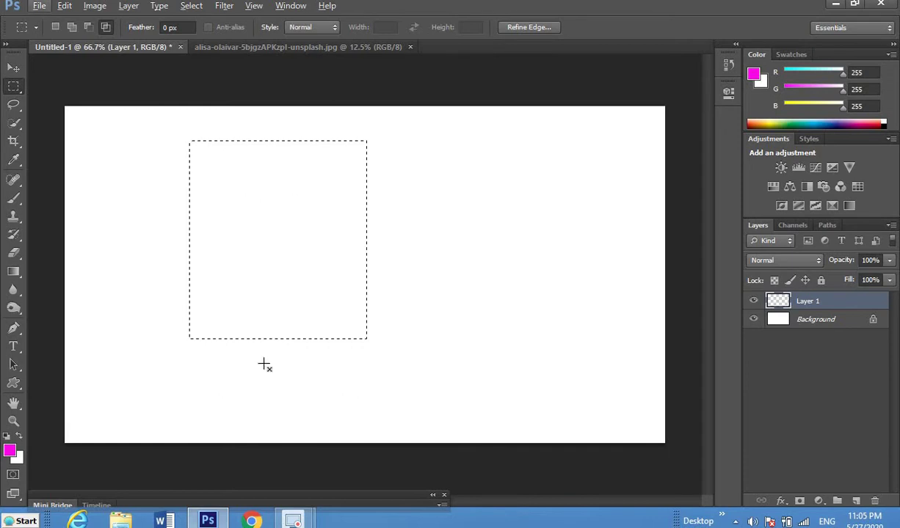
Step: Set the background colour to red f70404 (247, 4, 4)
{"action": "left_click", "coordinate": [17, 456]}
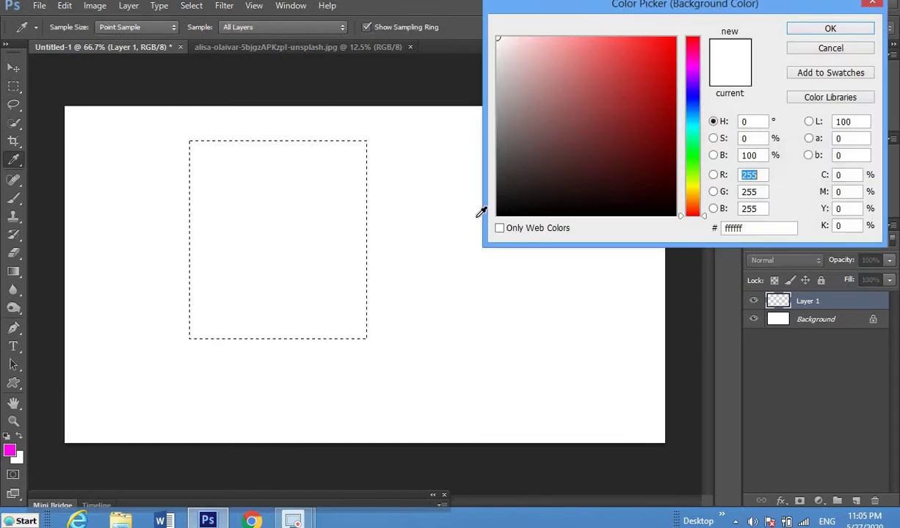
{"action": "left_click", "coordinate": [672, 43]}
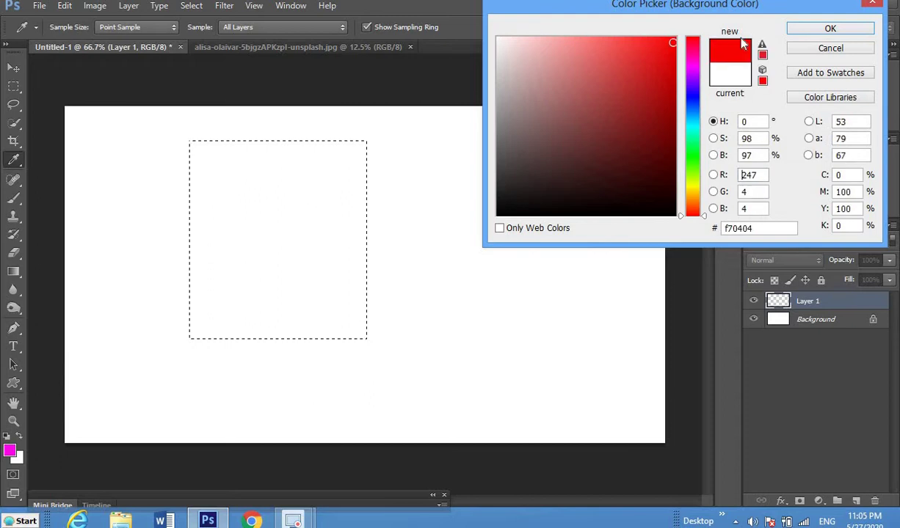
{"action": "left_click", "coordinate": [830, 31]}
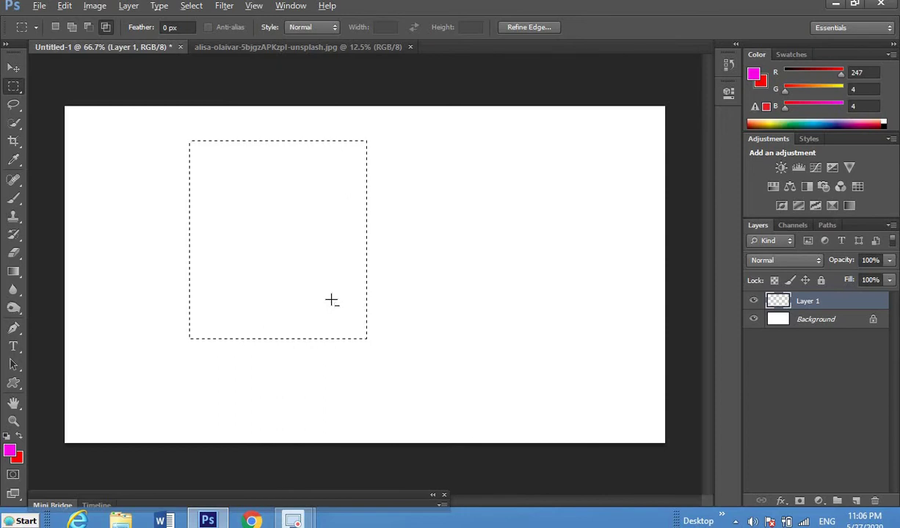
Step: Fill the square alternately with the magenta foreground and red background colours
{"action": "key", "text": "alt+BackSpace"}
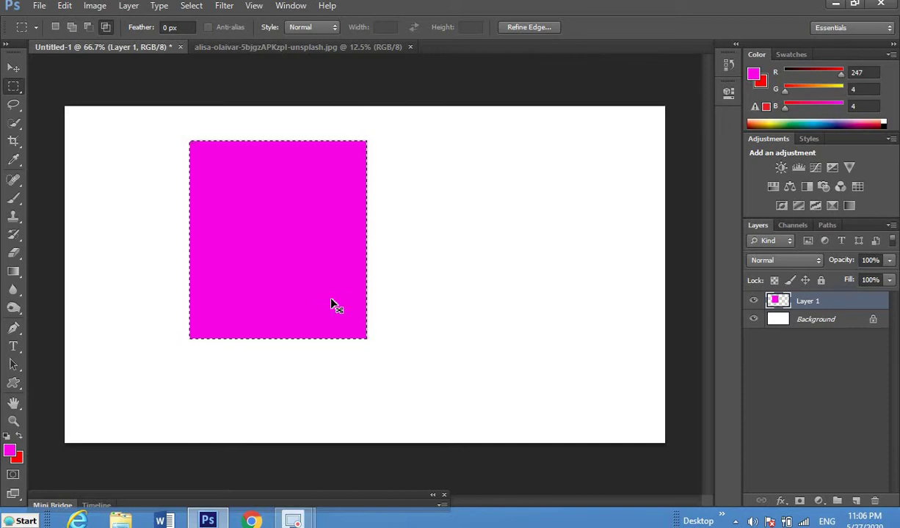
{"action": "key", "text": "ctrl+BackSpace"}
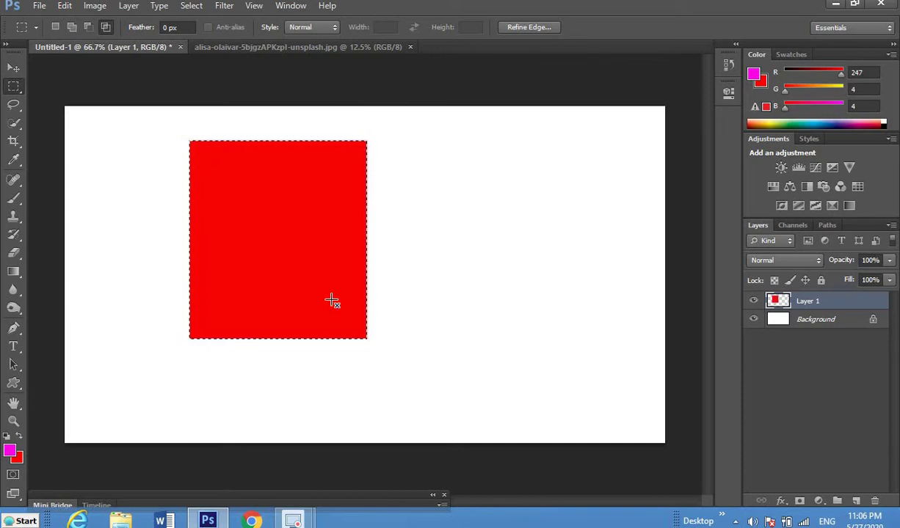
{"action": "key", "text": "alt+BackSpace"}
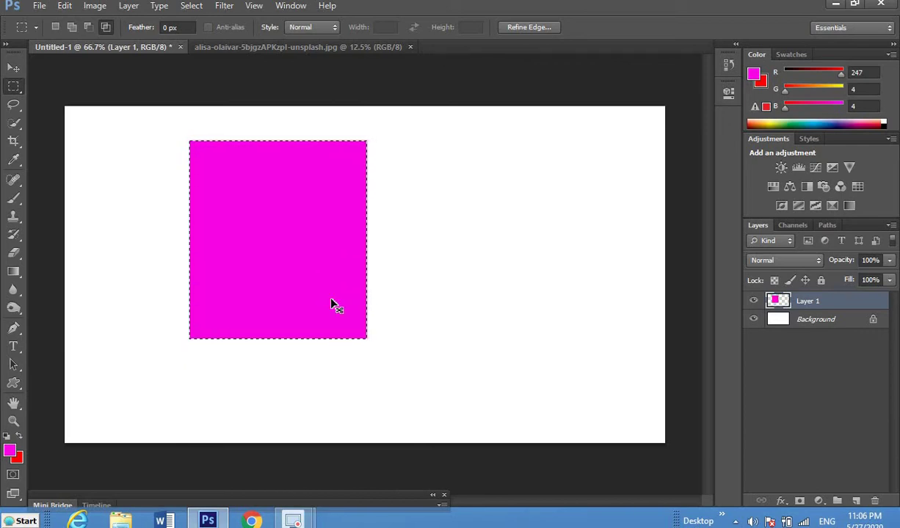
{"action": "key", "text": "ctrl+BackSpace"}
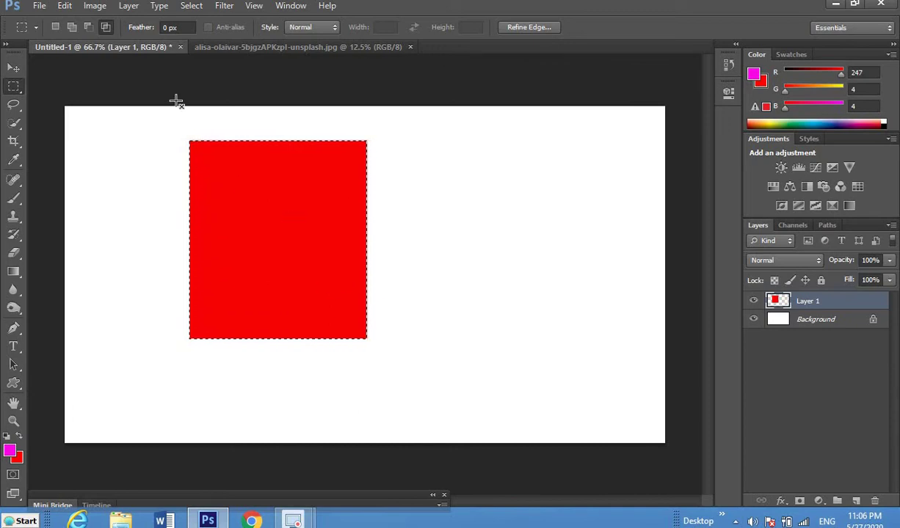
Step: Dismiss the no-pixels warning, undo the fills, and deselect to leave a blank canvas
{"action": "left_click_drag", "start_coordinate": [175, 99], "coordinate": [178, 105]}
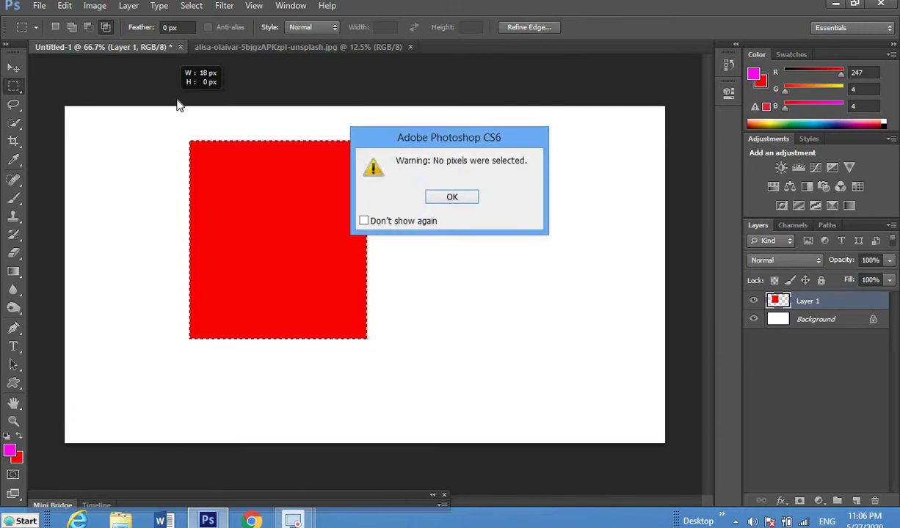
{"action": "left_click", "coordinate": [453, 198]}
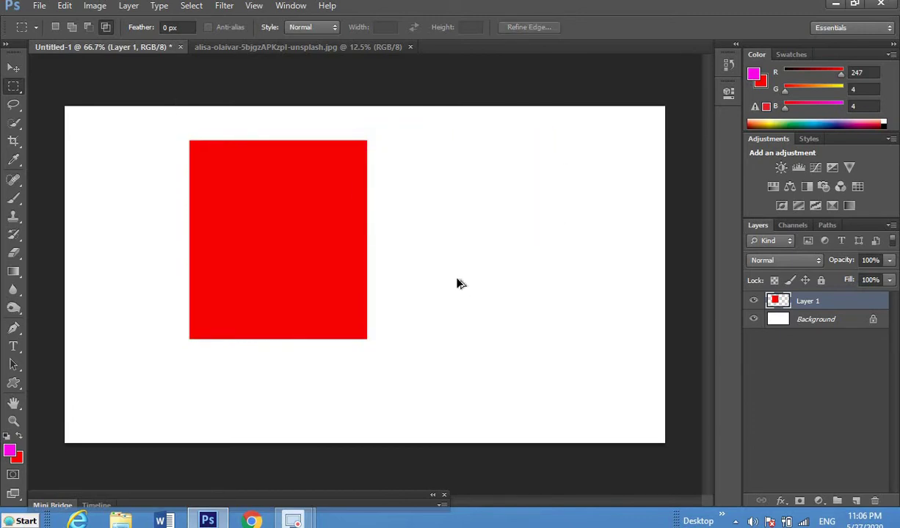
{"action": "key", "text": "ctrl+shift+d"}
{"action": "key", "text": "alt+BackSpace"}
{"action": "key", "text": "ctrl+z"}
{"action": "key", "text": "ctrl+z"}
{"action": "key", "text": "Delete"}
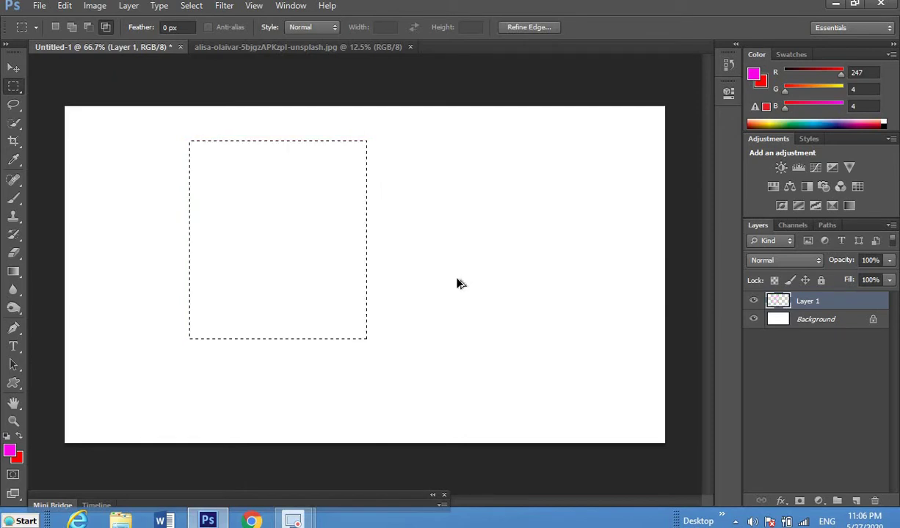
{"action": "key", "text": "ctrl+d"}
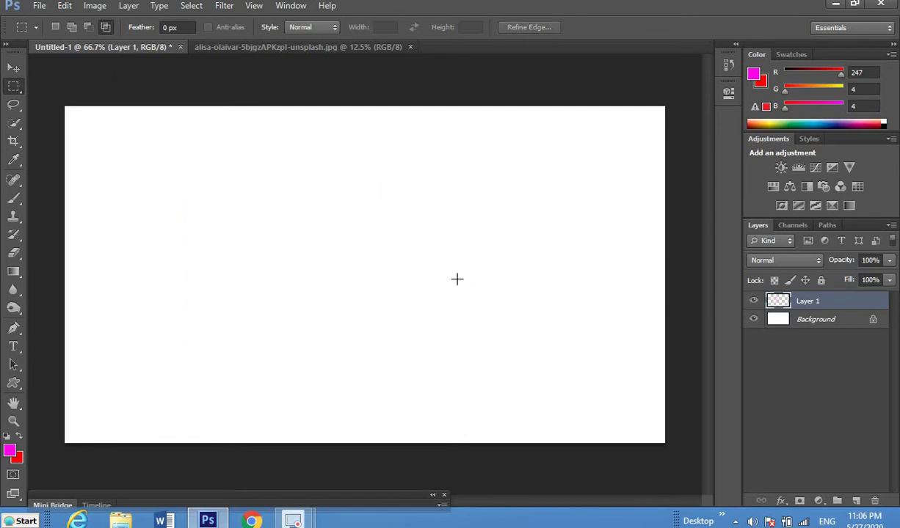
Step: Select a square in the upper middle, then add an overlapping rectangle to its right
{"action": "left_click", "coordinate": [53, 28]}
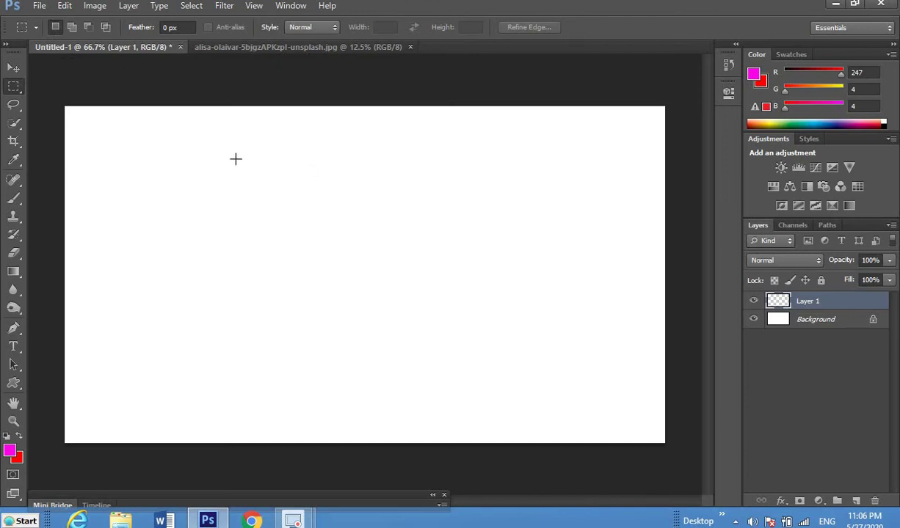
{"action": "mouse_move", "coordinate": [235, 155]}
{"action": "left_mouse_down"}
{"action": "mouse_move", "coordinate": [403, 308]}
{"action": "mouse_move", "coordinate": [416, 334]}
{"action": "left_mouse_up"}
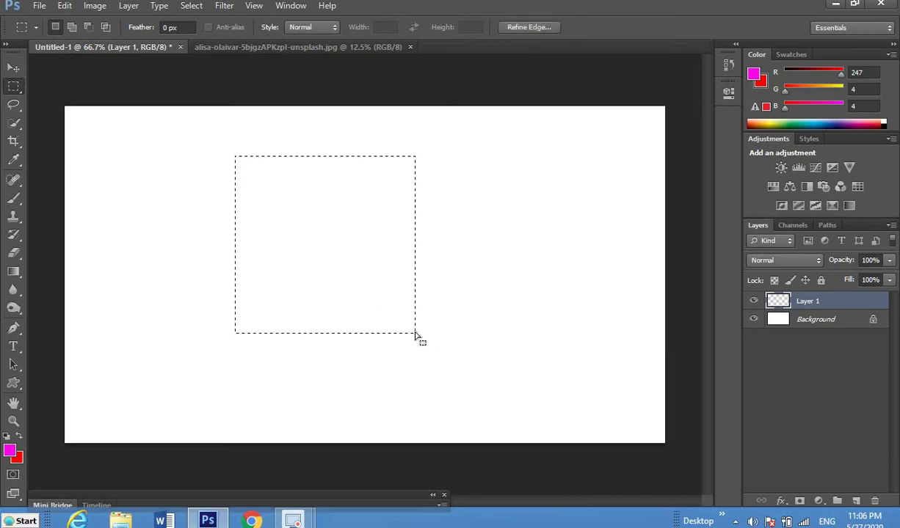
{"action": "key", "text": "shift"}
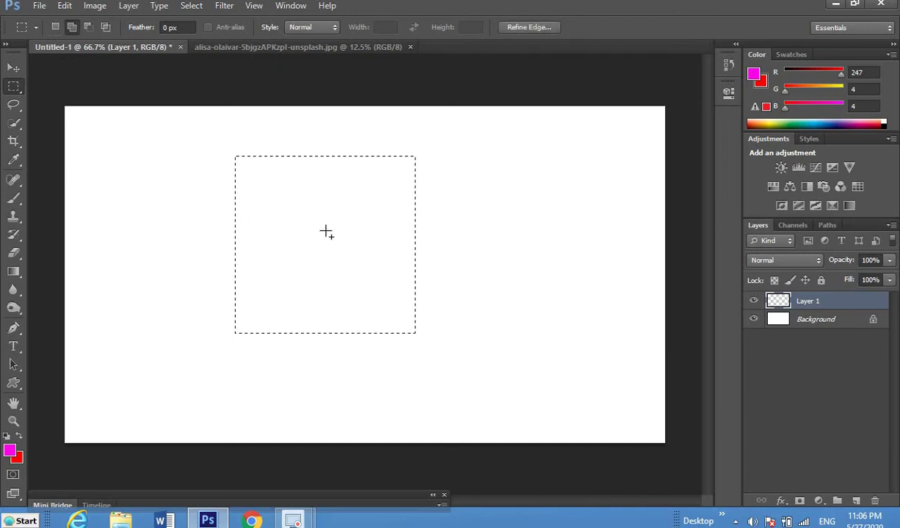
{"action": "left_click", "coordinate": [56, 27]}
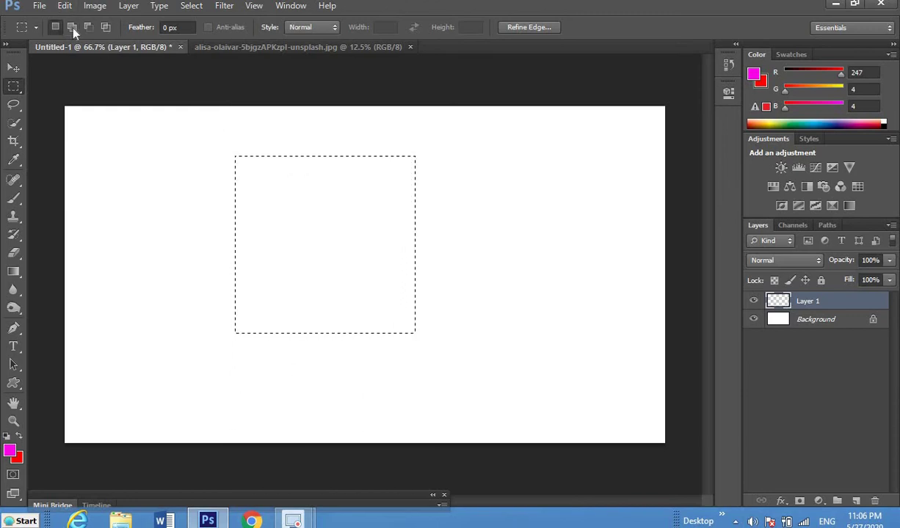
{"action": "key", "text": "shift"}
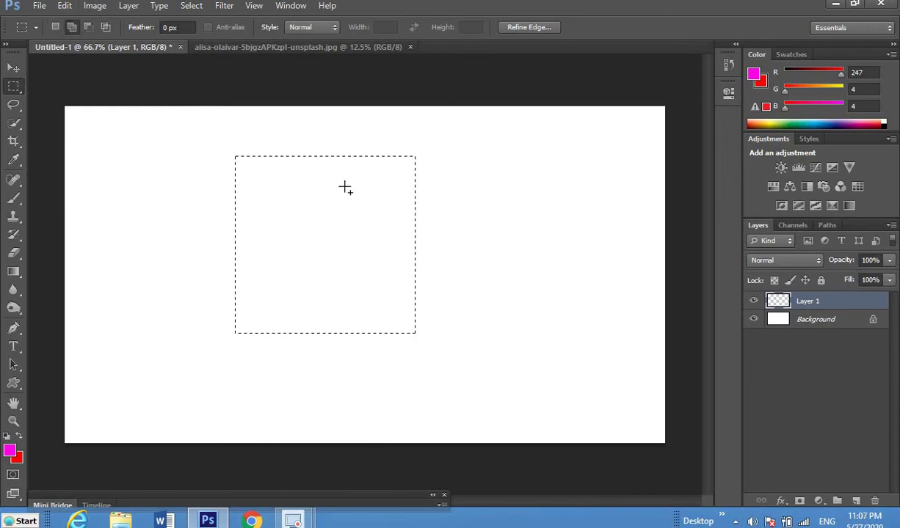
{"action": "left_click_drag", "start_coordinate": [351, 190], "coordinate": [507, 296]}
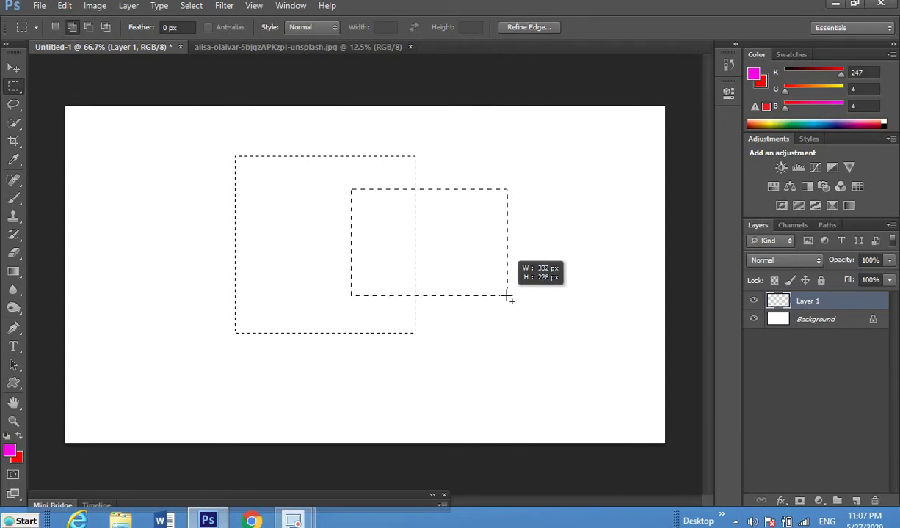
{"action": "left_click_drag", "start_coordinate": [506, 297], "coordinate": [506, 296]}
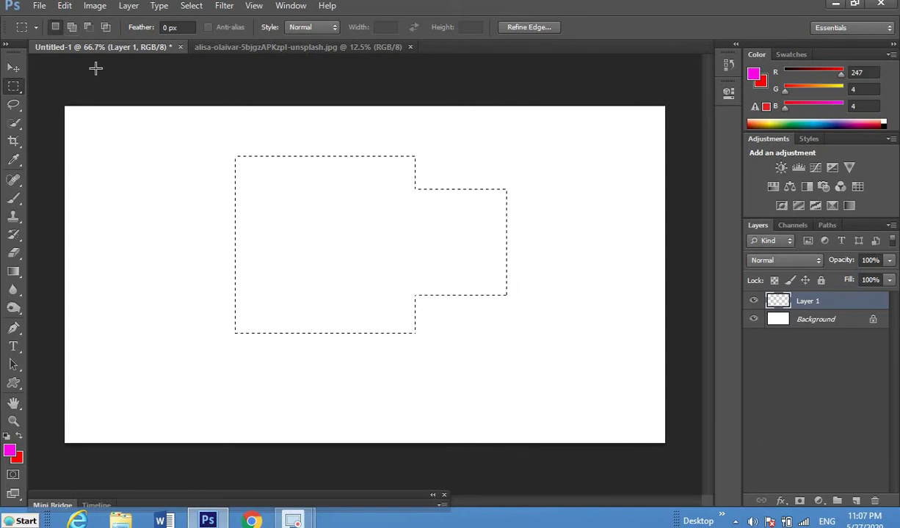
Step: Subtract a lower-left chunk, intersect with a new rectangle, then deselect everything
{"action": "left_click", "coordinate": [87, 30]}
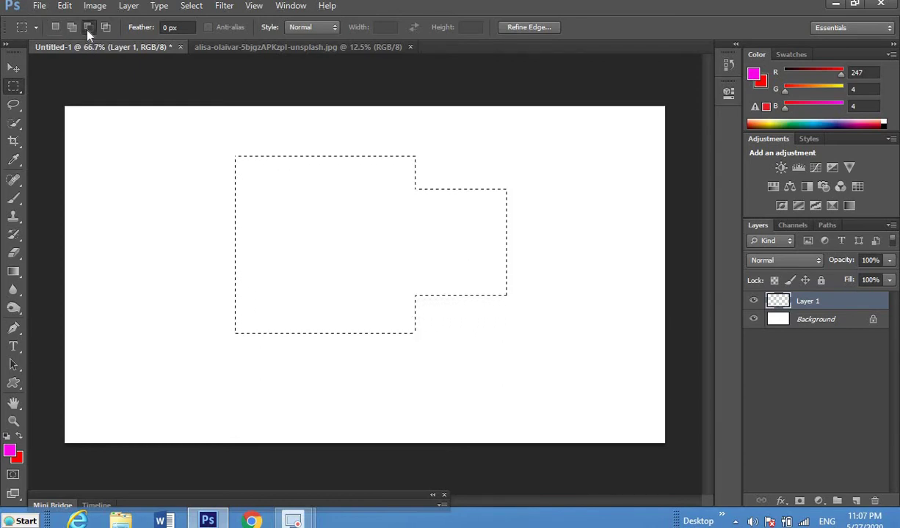
{"action": "left_click_drag", "start_coordinate": [198, 190], "coordinate": [342, 304]}
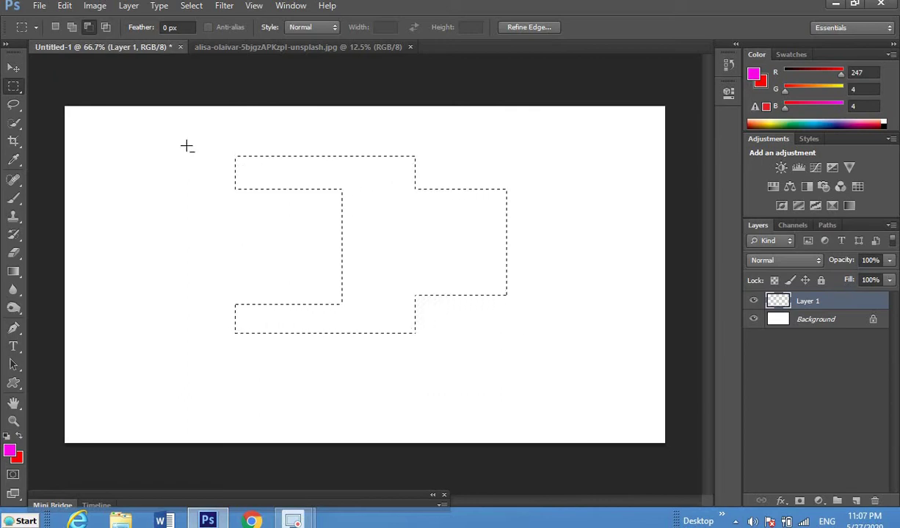
{"action": "key", "text": "shift"}
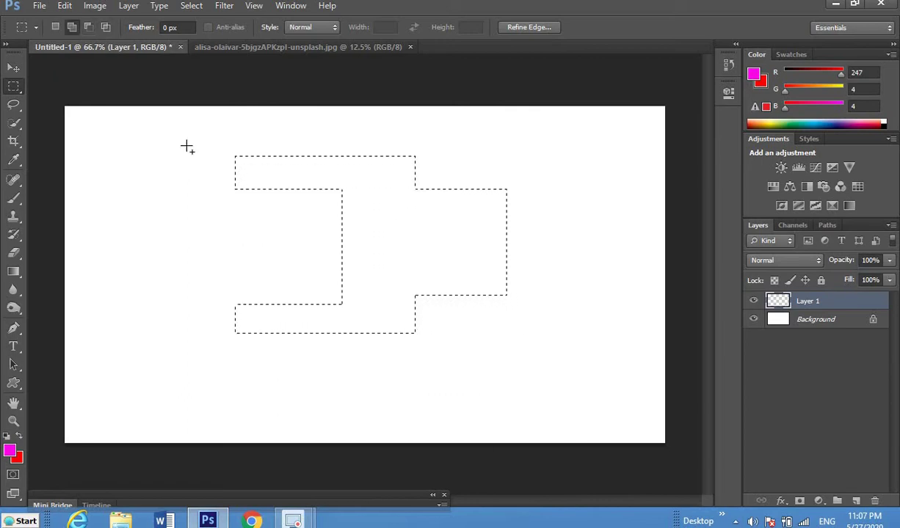
{"action": "key", "text": "shift+alt"}
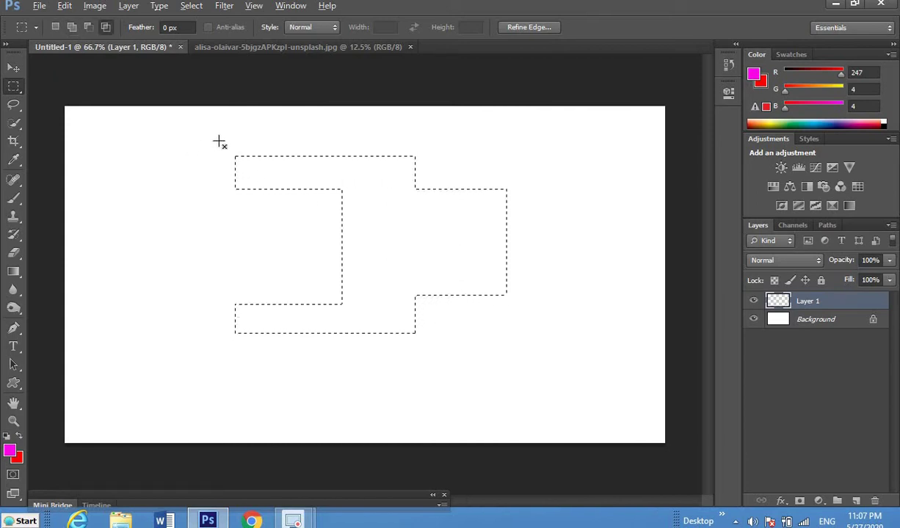
{"action": "mouse_move", "coordinate": [218, 134]}
{"action": "left_mouse_down"}
{"action": "mouse_move", "coordinate": [416, 270]}
{"action": "mouse_move", "coordinate": [434, 297]}
{"action": "left_mouse_up"}
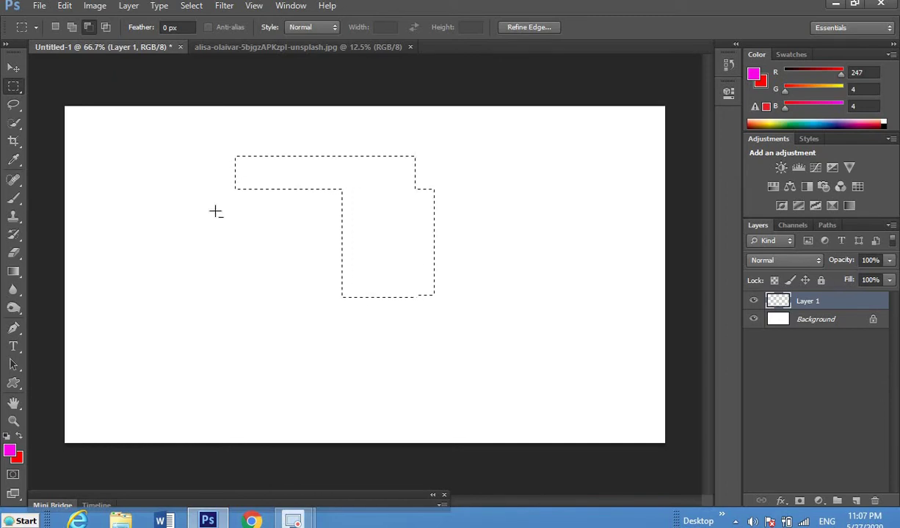
{"action": "left_click", "coordinate": [56, 32]}
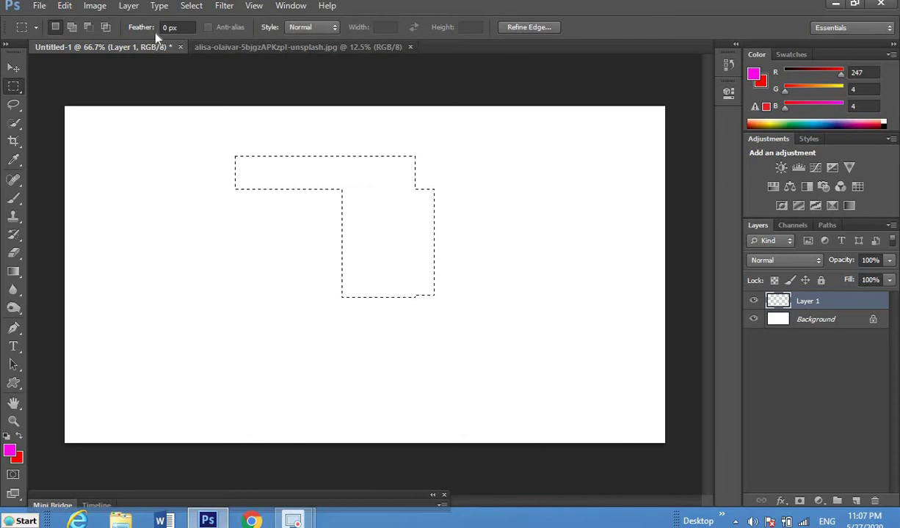
{"action": "left_click", "coordinate": [394, 295]}
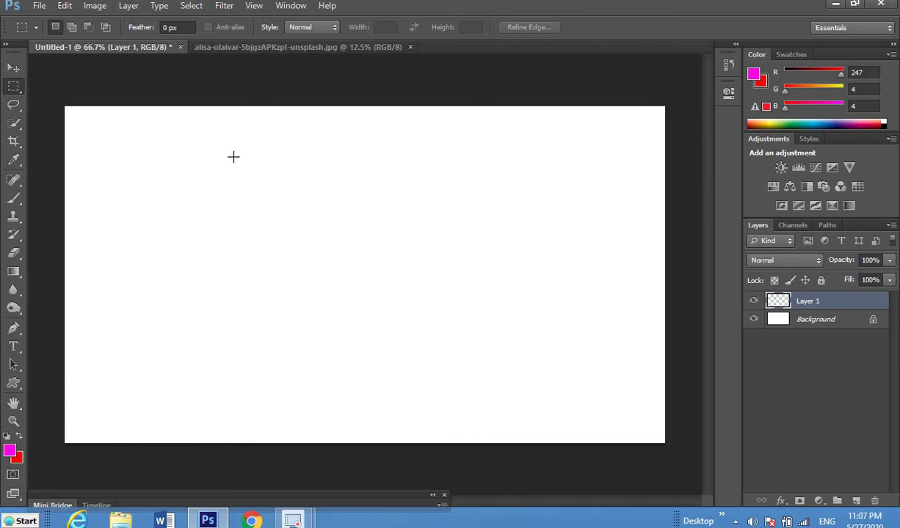
Step: Fill a square selection left of centre with magenta, then add an empty Layer 2
{"action": "left_click_drag", "start_coordinate": [211, 148], "coordinate": [380, 335]}
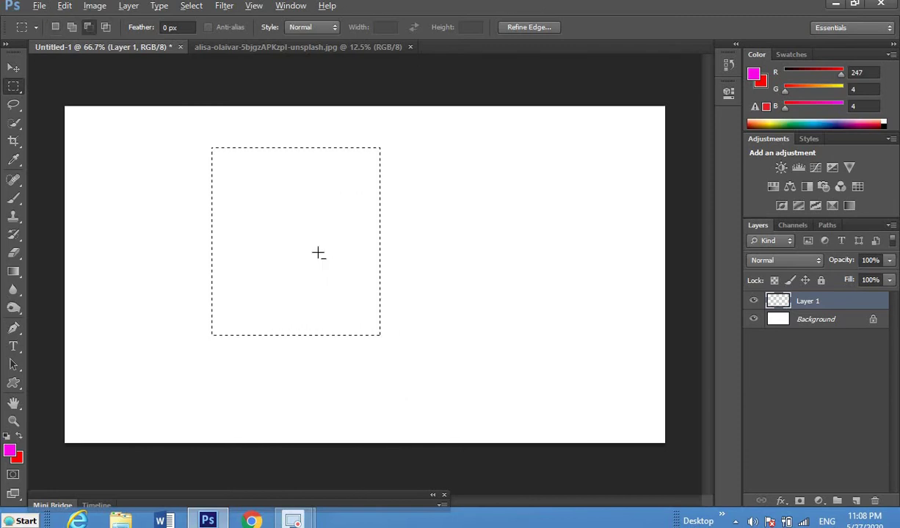
{"action": "key", "text": "alt+BackSpace"}
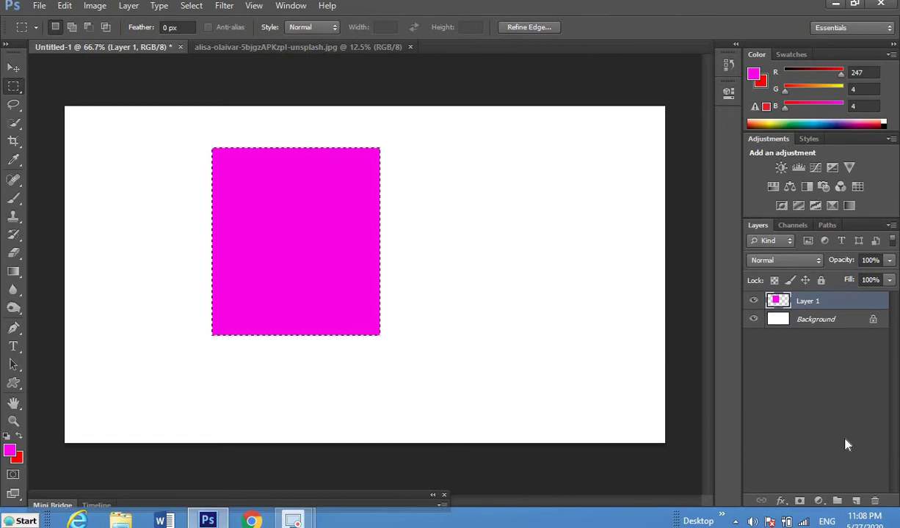
{"action": "left_click", "coordinate": [855, 501]}
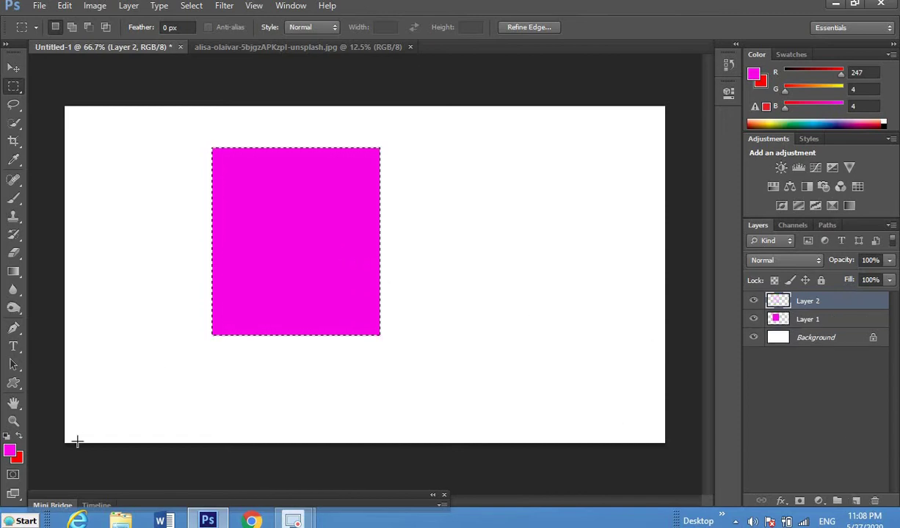
Step: Make red the foreground colour and move the selection down-right over the magenta square
{"action": "left_click", "coordinate": [21, 440]}
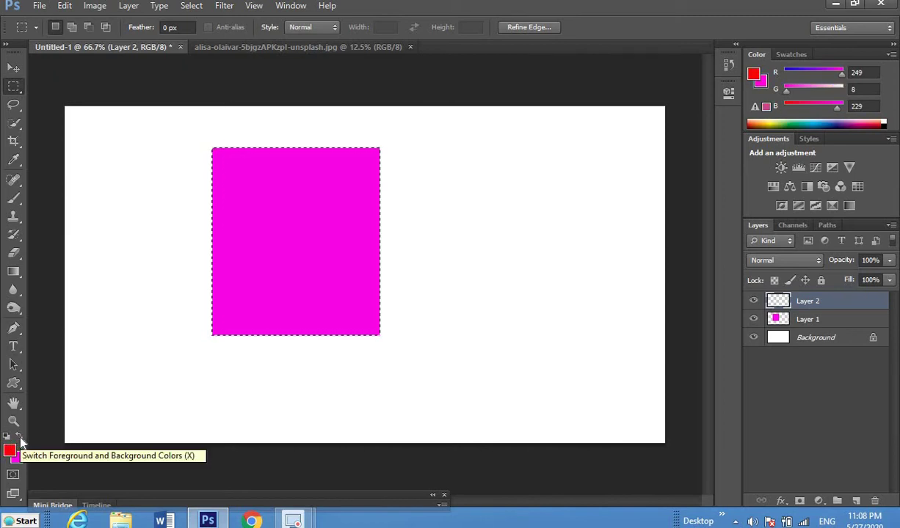
{"action": "left_click", "coordinate": [21, 441]}
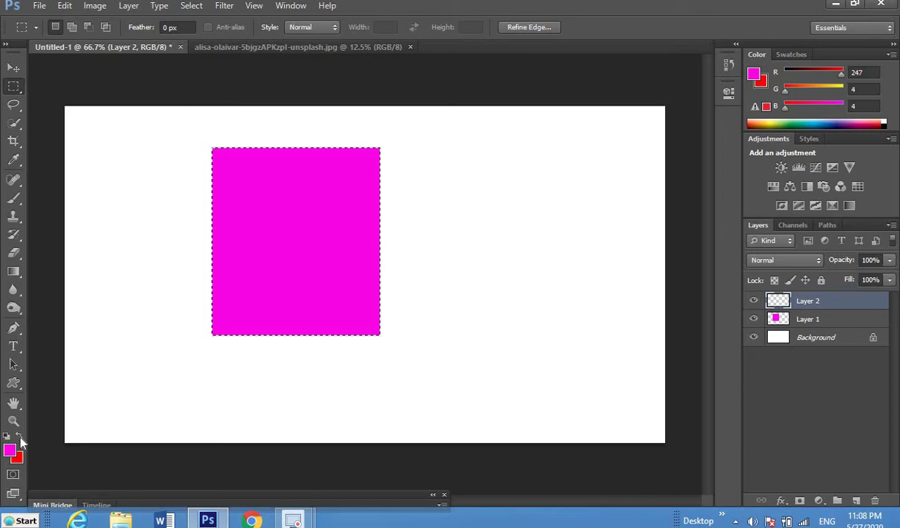
{"action": "left_click", "coordinate": [20, 438]}
{"action": "left_click", "coordinate": [20, 439]}
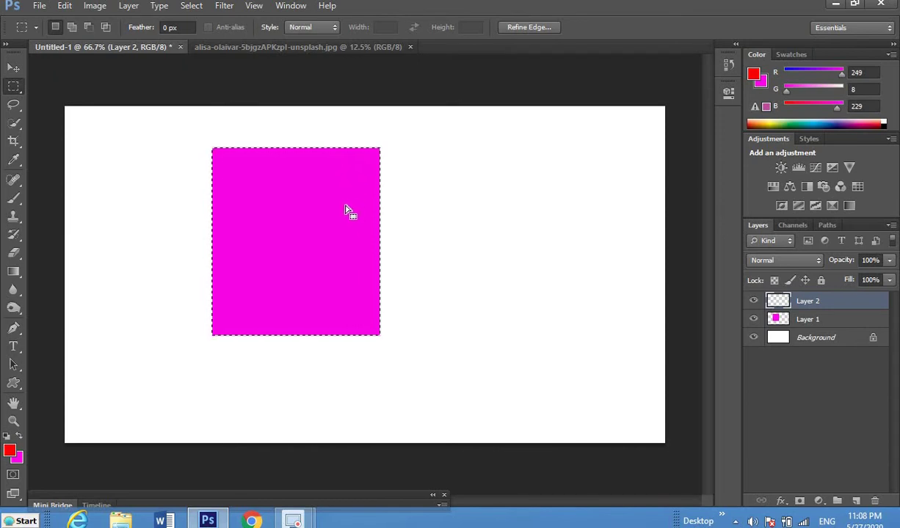
{"action": "left_click_drag", "start_coordinate": [349, 216], "coordinate": [476, 273]}
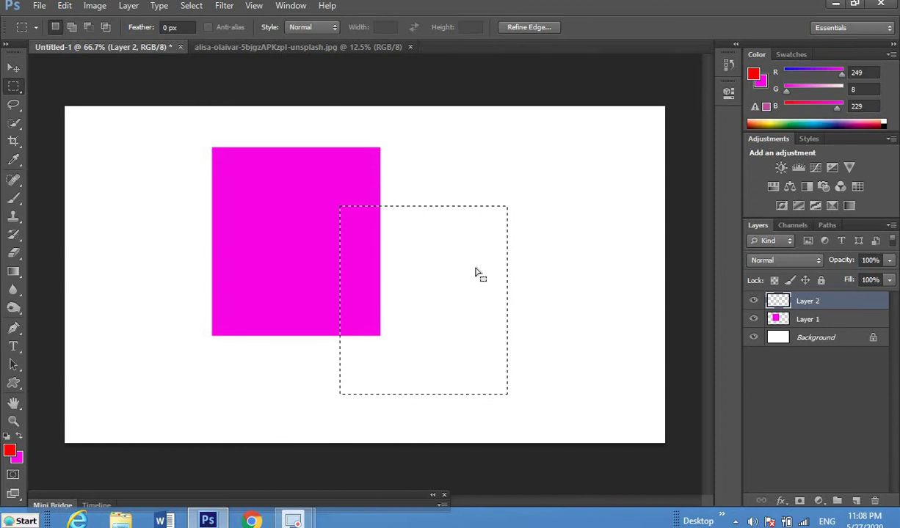
Step: Feather the selection by 40 pixels and fill it with red on Layer 2
{"action": "right_click", "coordinate": [422, 311]}
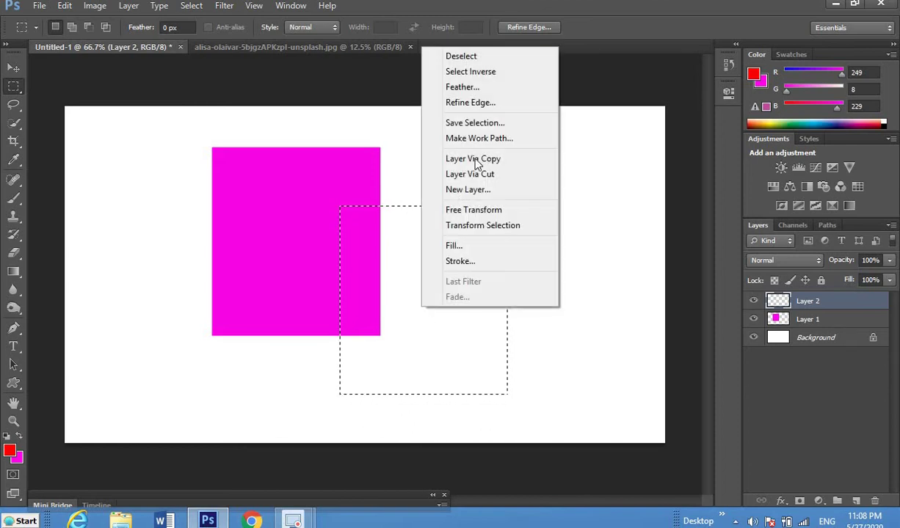
{"action": "left_click", "coordinate": [455, 87]}
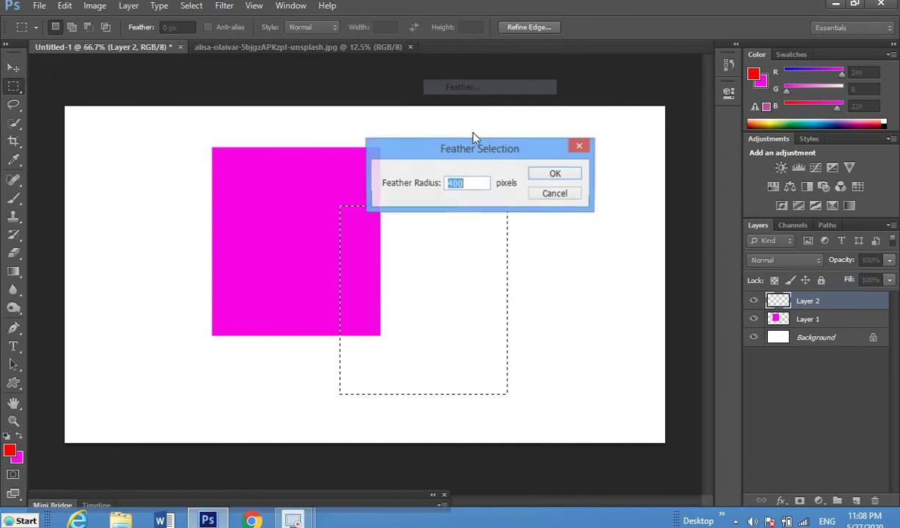
{"action": "left_click", "coordinate": [464, 185]}
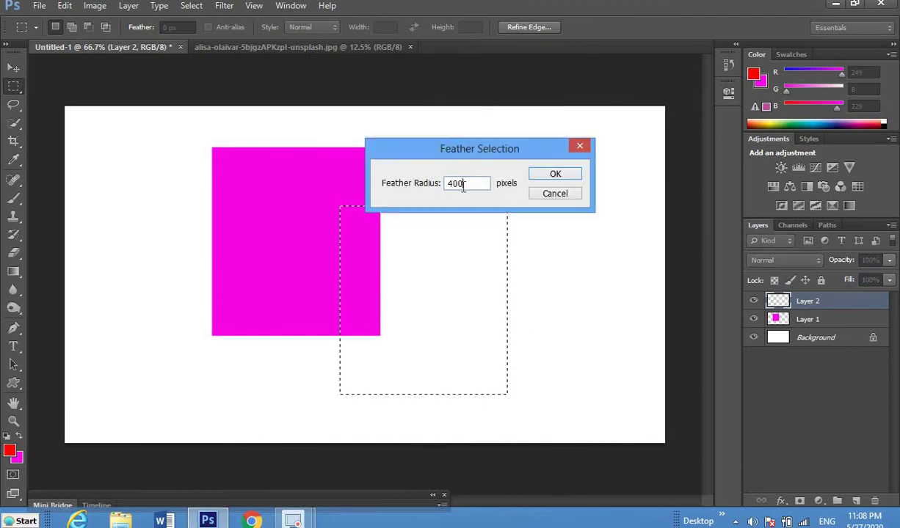
{"action": "key", "text": "BackSpace"}
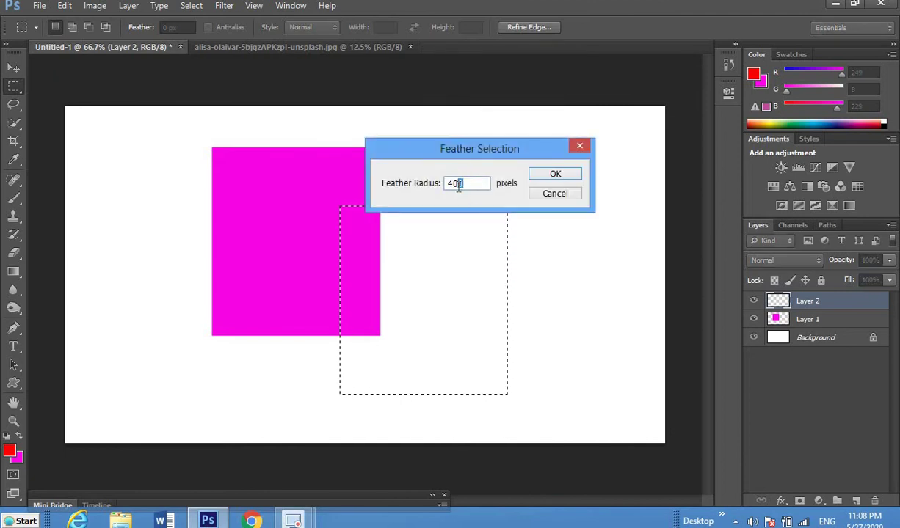
{"action": "left_click", "coordinate": [555, 176]}
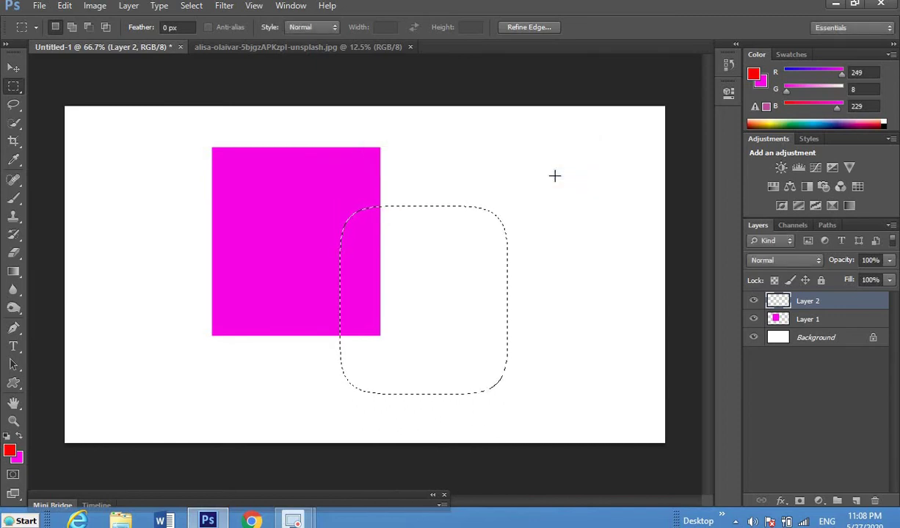
{"action": "key", "text": "alt"}
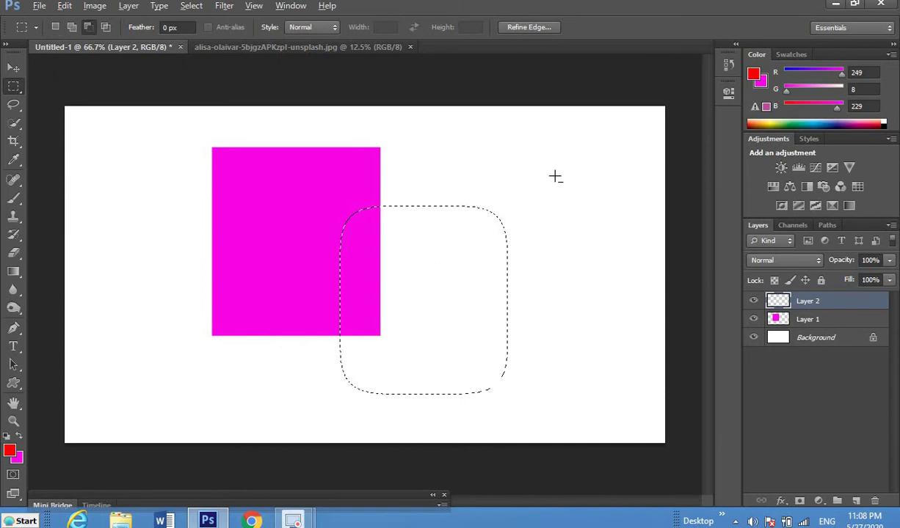
{"action": "key", "text": "alt+BackSpace"}
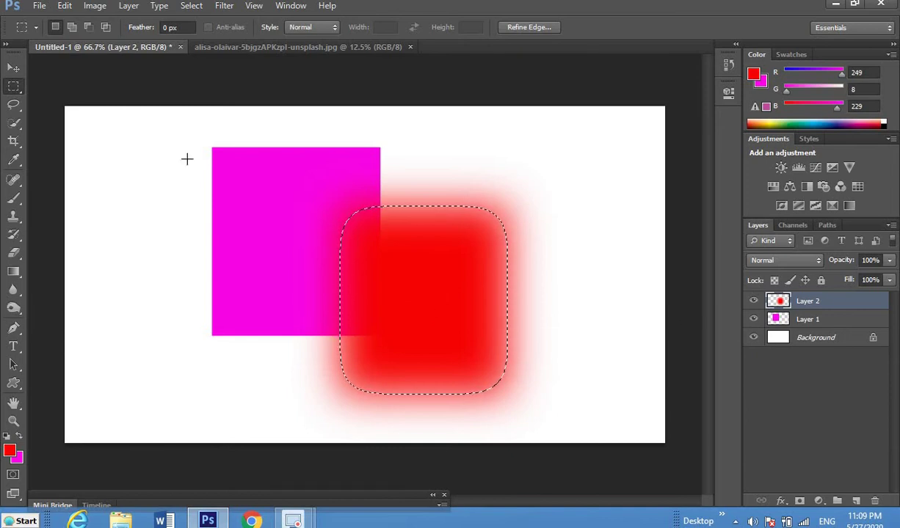
Step: Move the soft red square up-left and the magenta square right, then deselect
{"action": "left_click", "coordinate": [17, 67]}
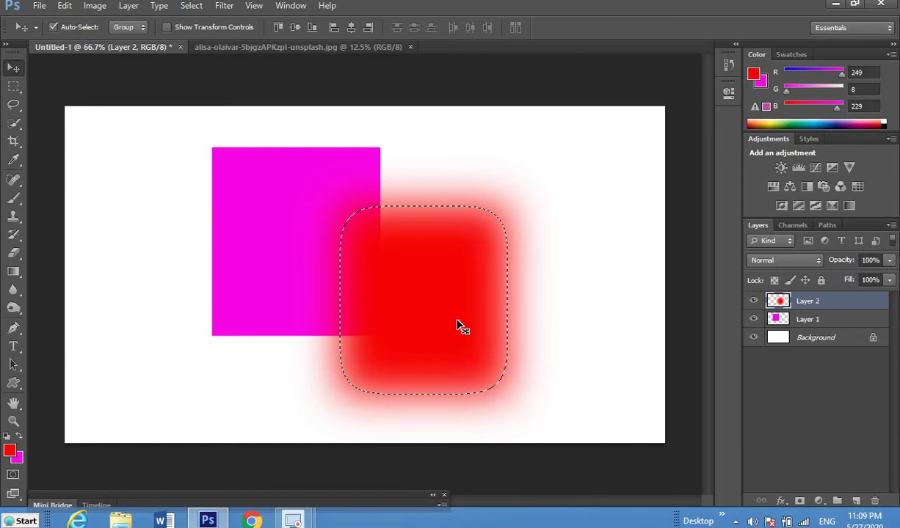
{"action": "left_click_drag", "start_coordinate": [457, 326], "coordinate": [218, 242]}
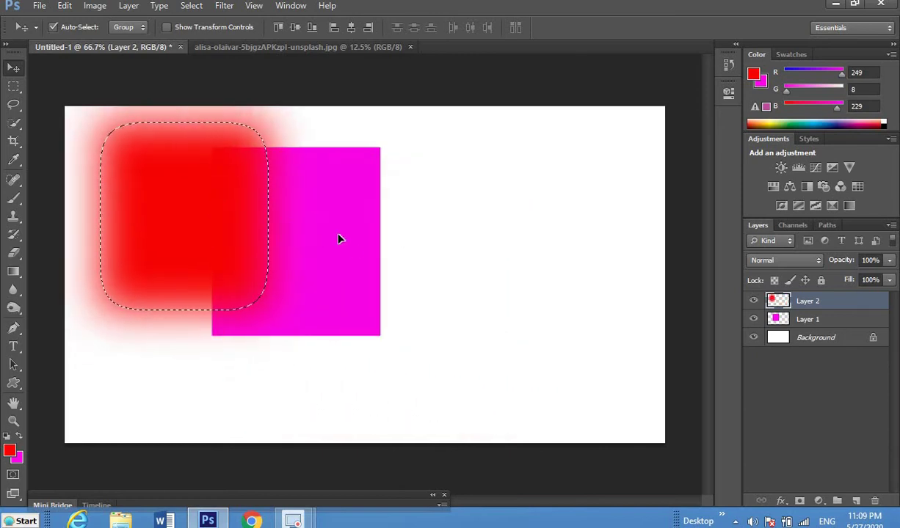
{"action": "left_click_drag", "start_coordinate": [339, 240], "coordinate": [516, 301]}
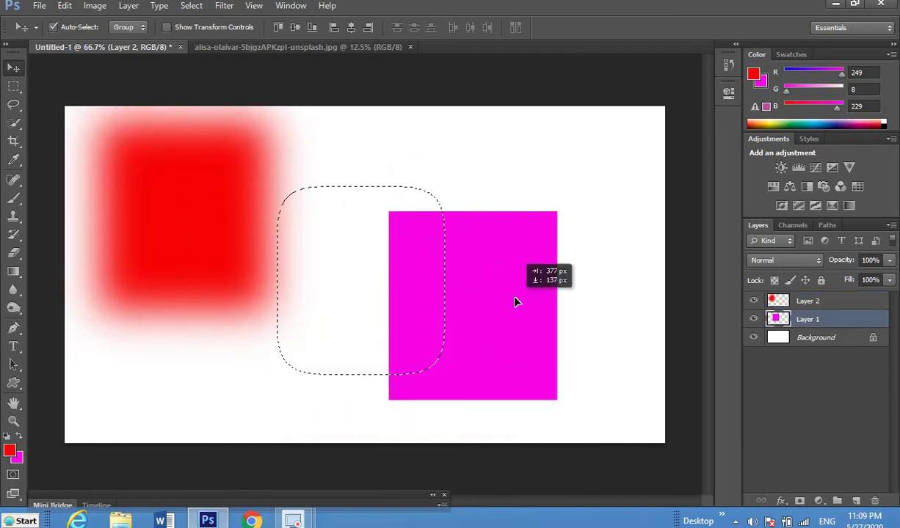
{"action": "key", "text": "ctrl+d"}
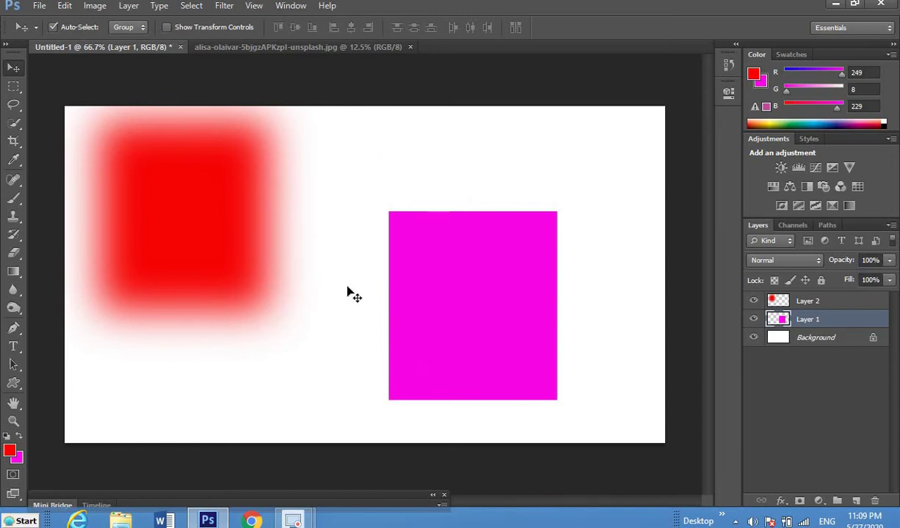
Step: Nudge both squares into their final overlap near the centre and make Layer 2 active
{"action": "left_click_drag", "start_coordinate": [229, 250], "coordinate": [474, 339]}
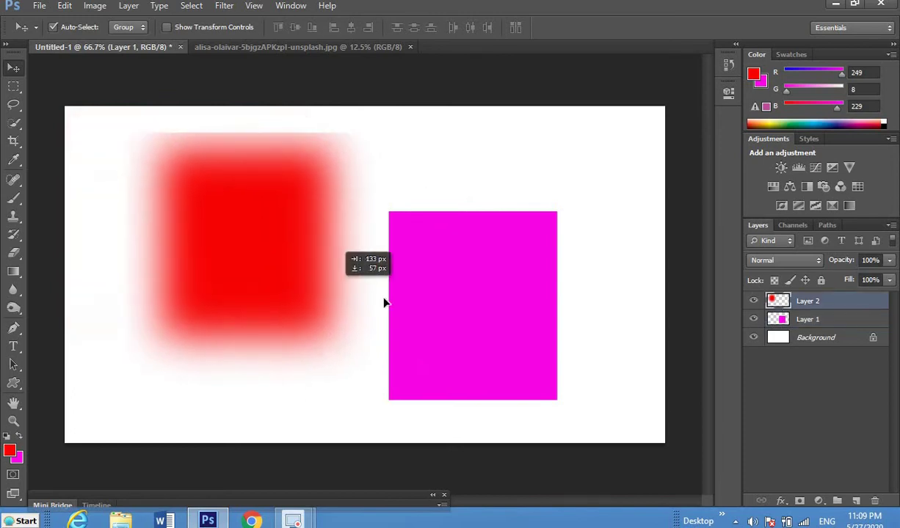
{"action": "left_click_drag", "start_coordinate": [426, 307], "coordinate": [409, 299]}
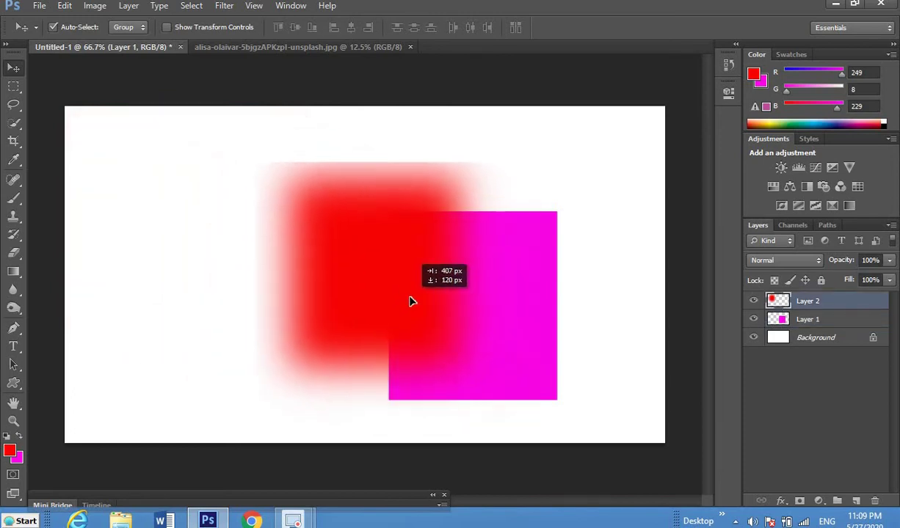
{"action": "left_click_drag", "start_coordinate": [524, 337], "coordinate": [479, 304]}
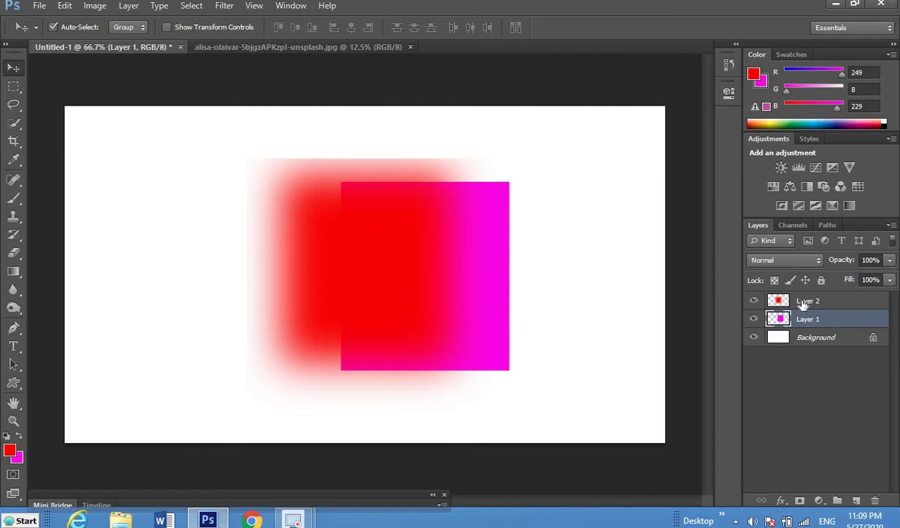
{"action": "left_click_drag", "start_coordinate": [801, 305], "coordinate": [419, 292]}
{"action": "left_click", "coordinate": [365, 285]}
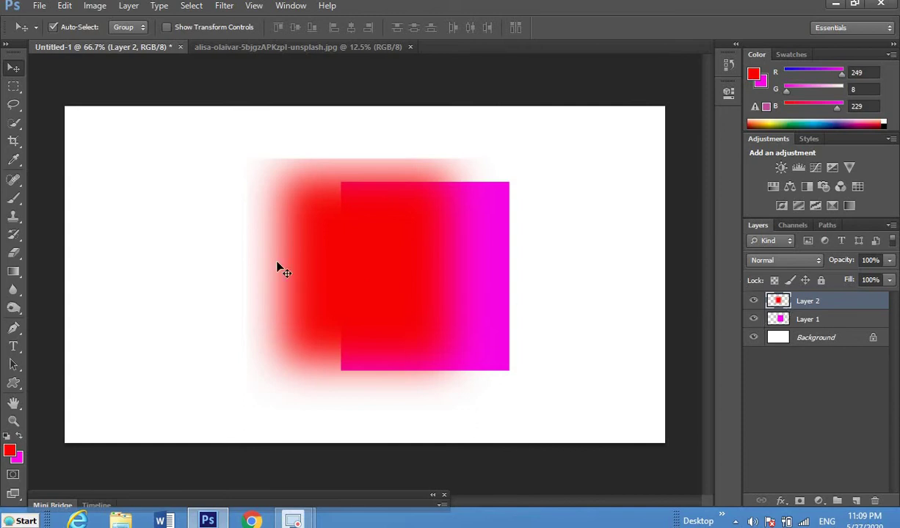
Step: Open providence-doucet-FjwtL3YSZ9U-unsplash.jpg, the pink rose photo, from Downloads
{"action": "left_click", "coordinate": [39, 5]}
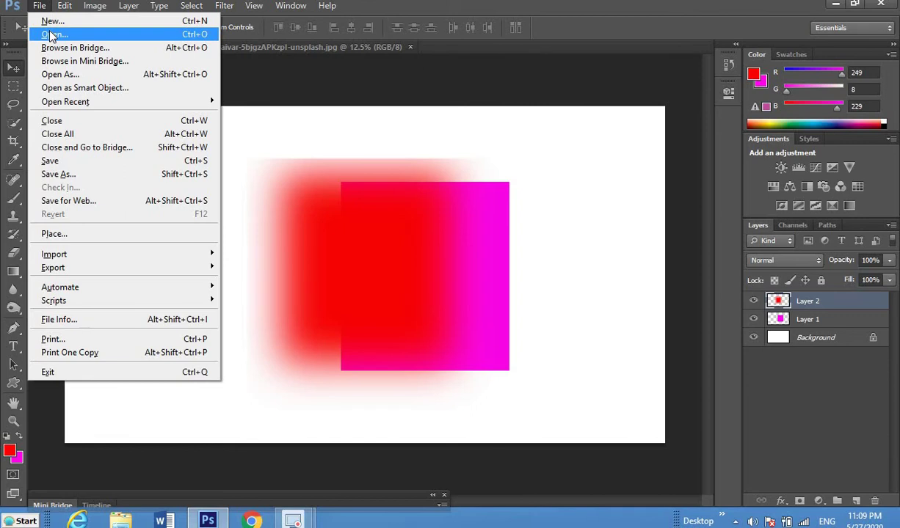
{"action": "left_click", "coordinate": [52, 34]}
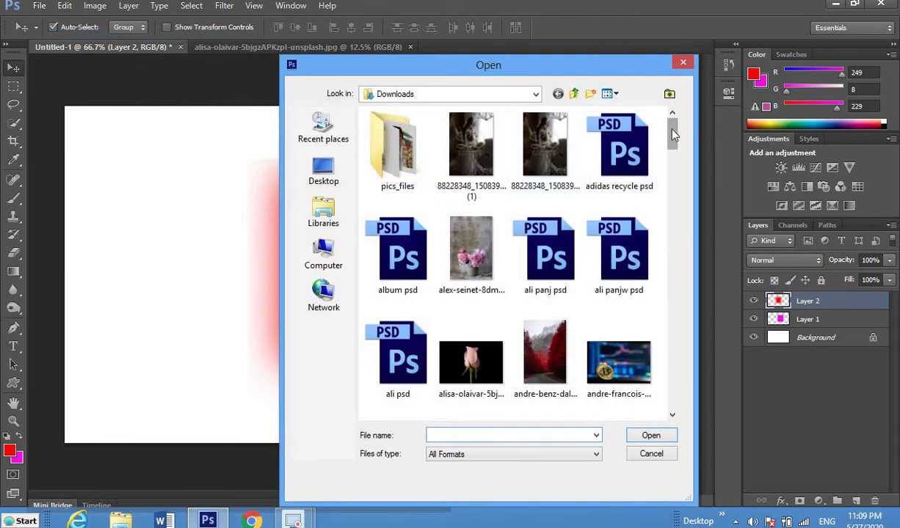
{"action": "left_click_drag", "start_coordinate": [674, 135], "coordinate": [674, 232]}
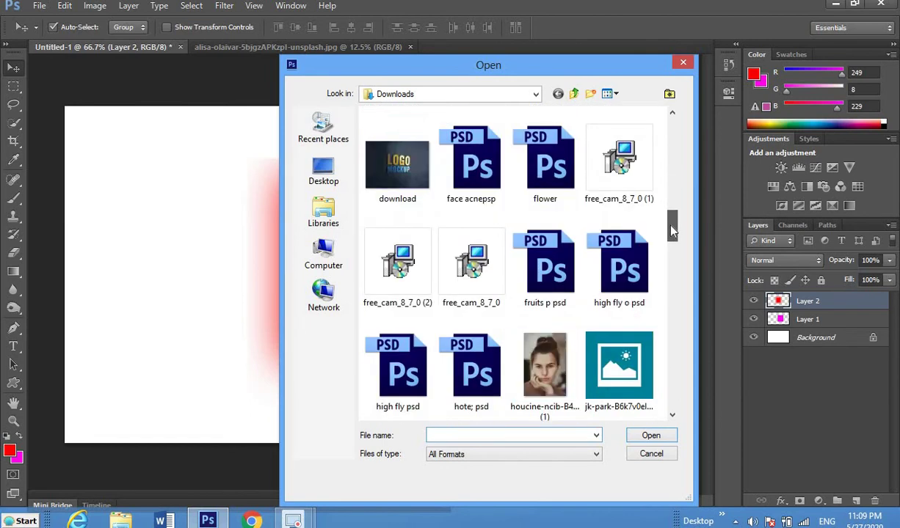
{"action": "mouse_move", "coordinate": [672, 231]}
{"action": "left_mouse_down"}
{"action": "mouse_move", "coordinate": [667, 321]}
{"action": "mouse_move", "coordinate": [667, 302]}
{"action": "left_mouse_up"}
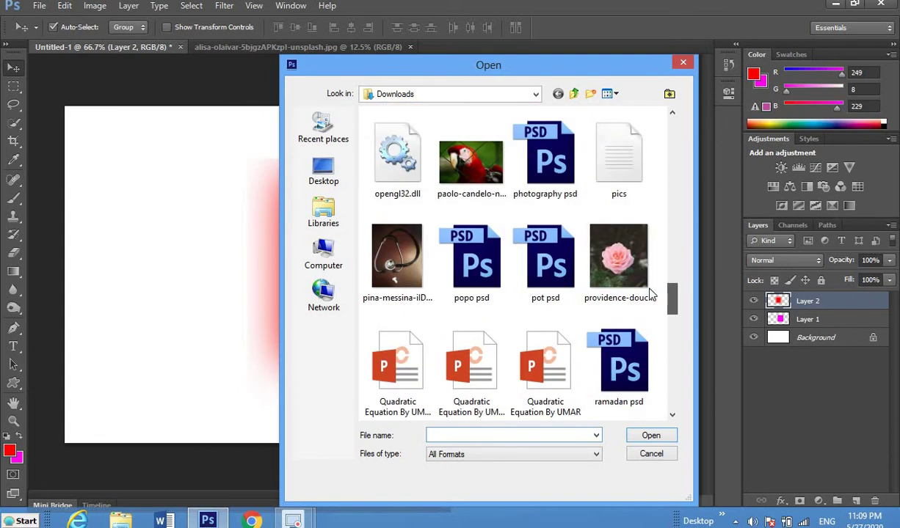
{"action": "double_click", "coordinate": [616, 257]}
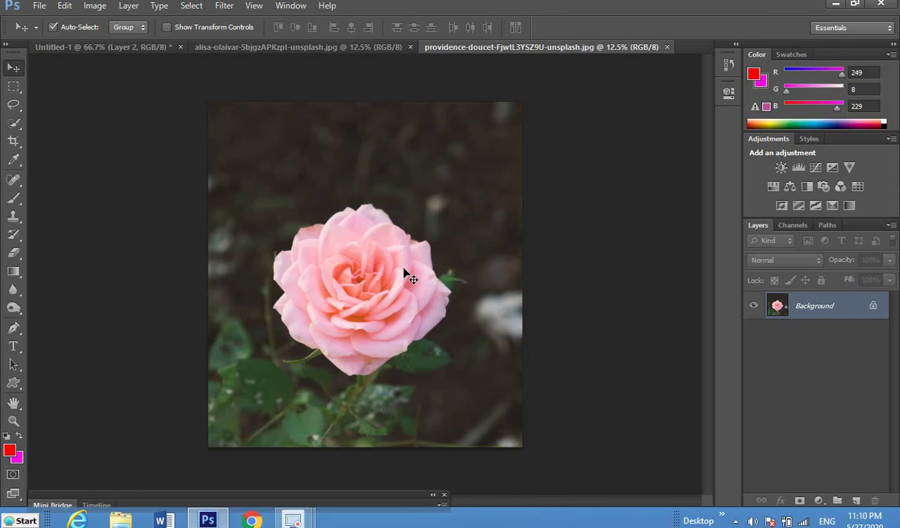
Step: Duplicate the rose background layer three times with Ctrl+J
{"action": "key", "text": "ctrl+j"}
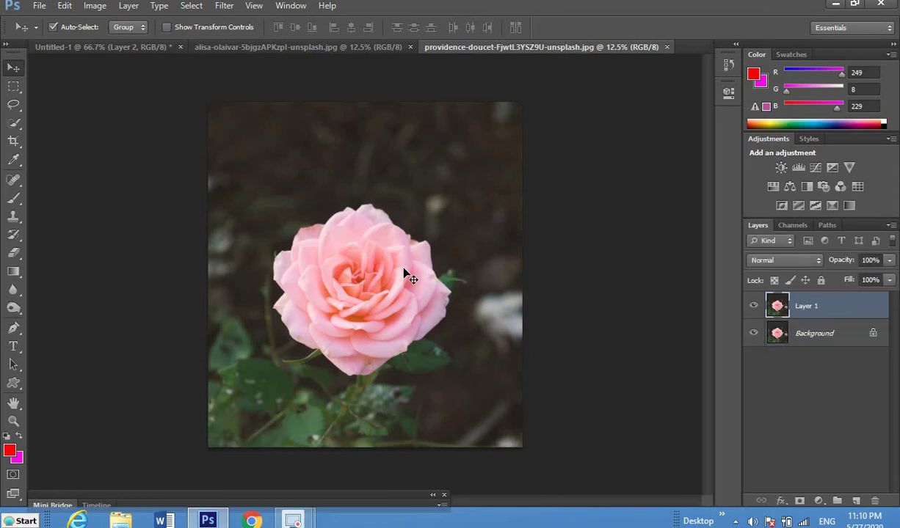
{"action": "key", "text": "ctrl+j"}
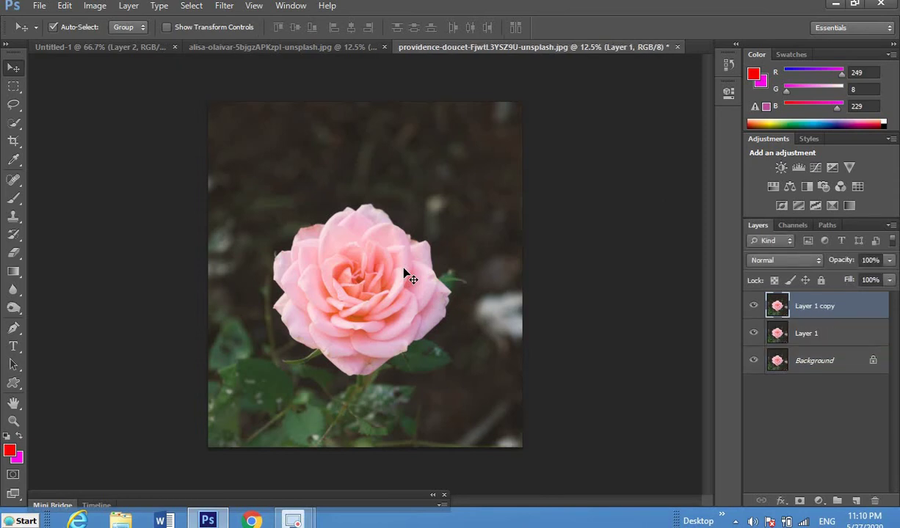
{"action": "key", "text": "ctrl+j"}
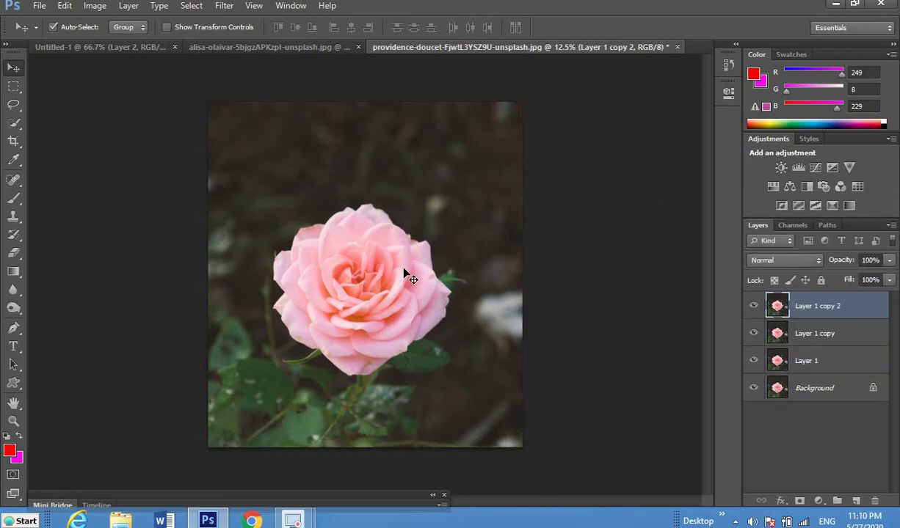
Step: Delete Layer 1 copy 2 and Layer 1 copy, then add an empty Layer 2
{"action": "left_click", "coordinate": [874, 500]}
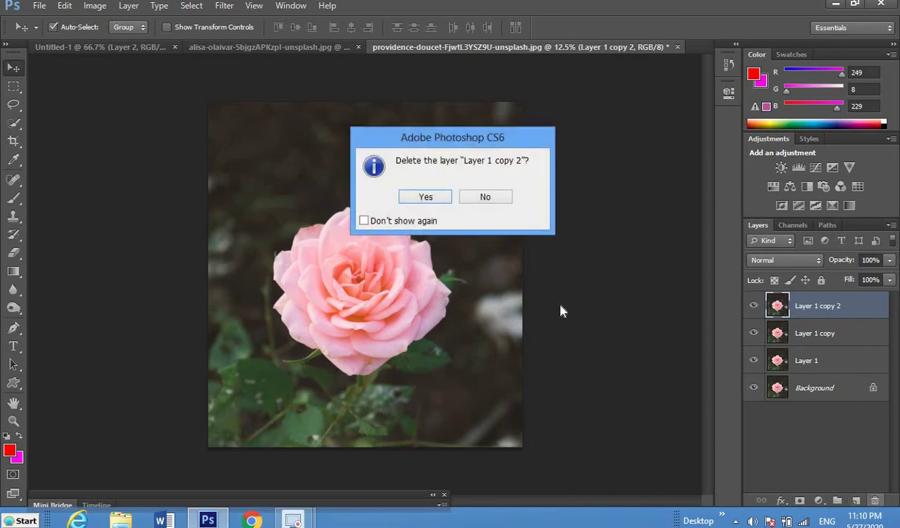
{"action": "left_click", "coordinate": [418, 205]}
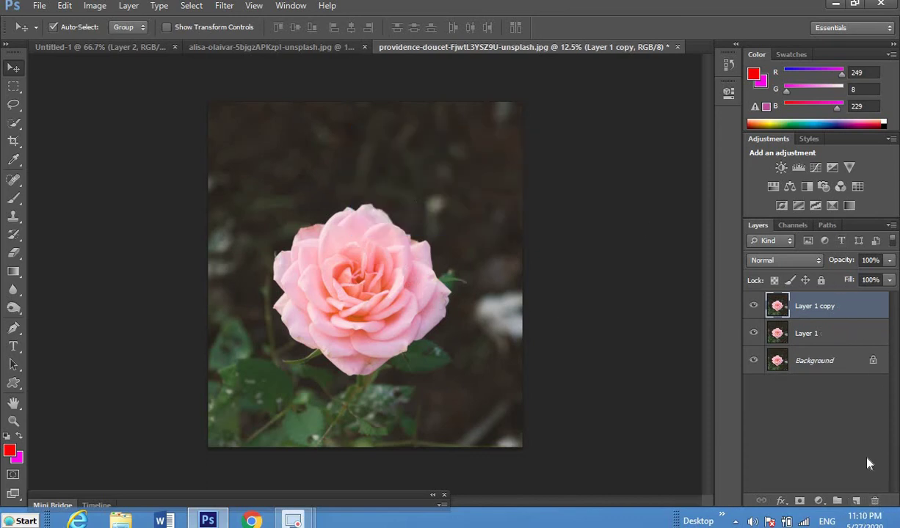
{"action": "left_click", "coordinate": [874, 502]}
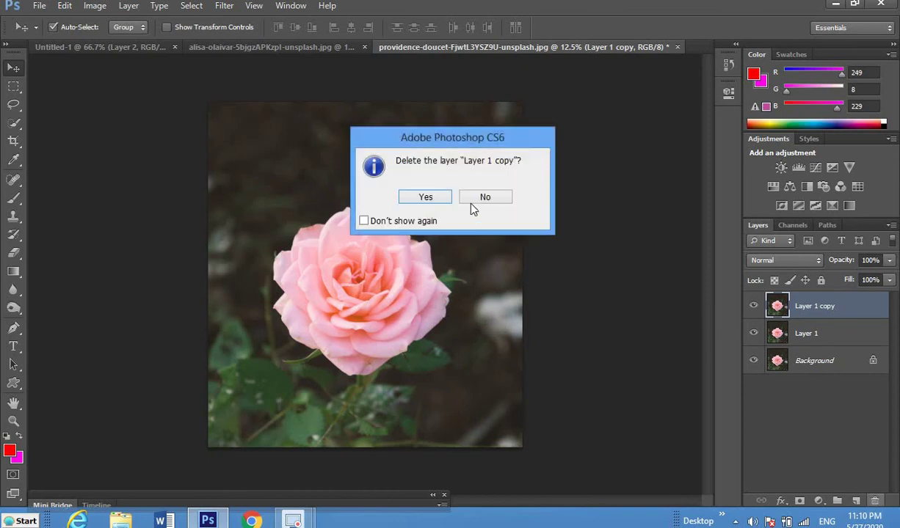
{"action": "left_click", "coordinate": [427, 199]}
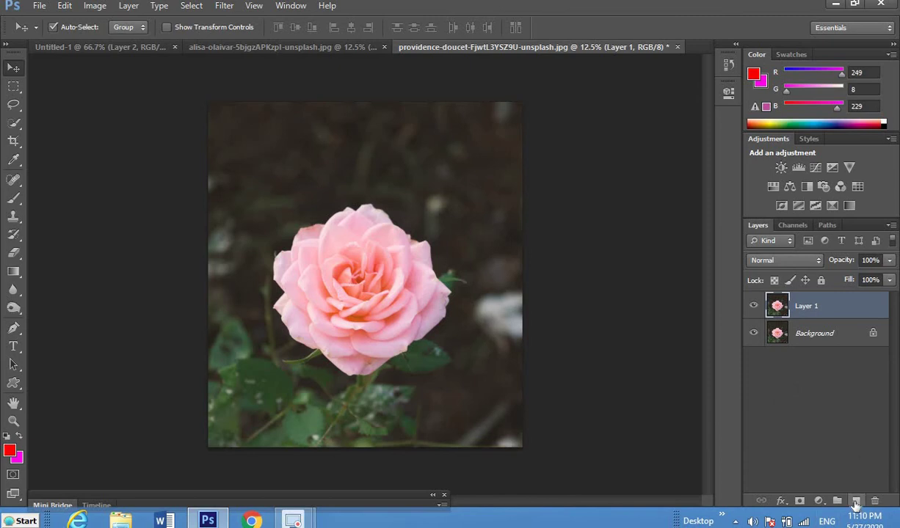
{"action": "left_click", "coordinate": [853, 502]}
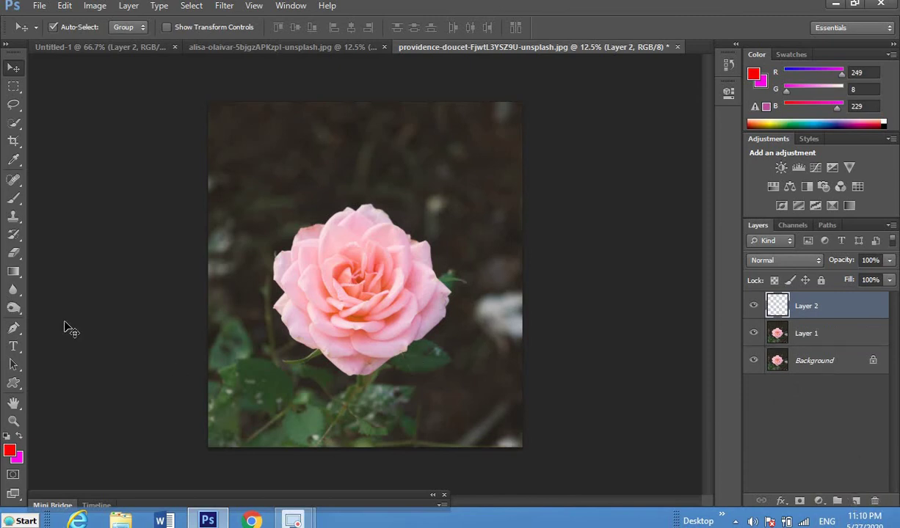
Step: Draw a tall elliptical selection over the rose
{"action": "left_click", "coordinate": [11, 88]}
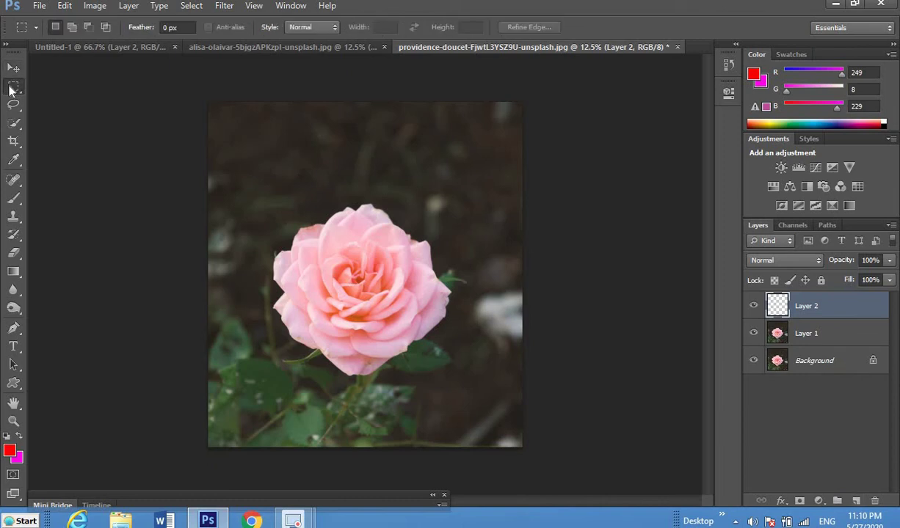
{"action": "right_click", "coordinate": [12, 88]}
{"action": "left_click", "coordinate": [93, 98]}
{"action": "left_click_drag", "start_coordinate": [313, 150], "coordinate": [476, 412]}
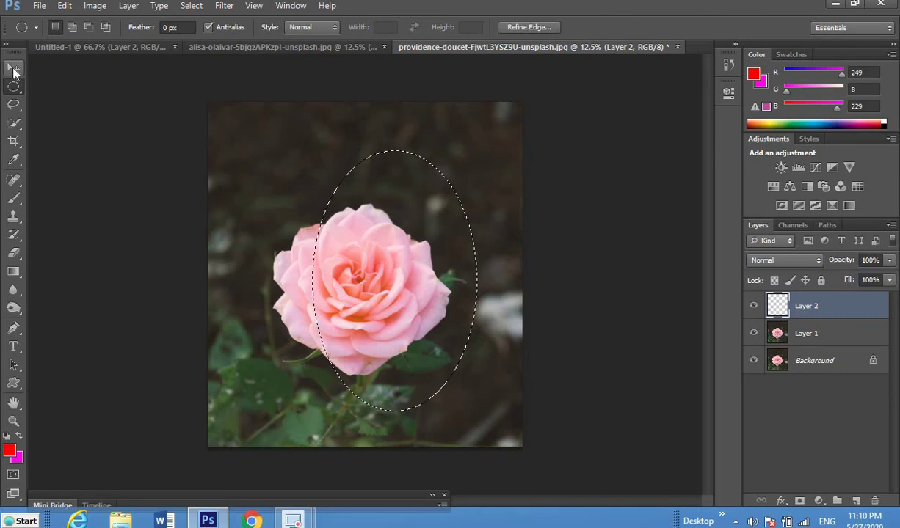
Step: Shift the oval selection left so it is centred on the rose
{"action": "left_click", "coordinate": [14, 69]}
{"action": "left_click", "coordinate": [338, 252]}
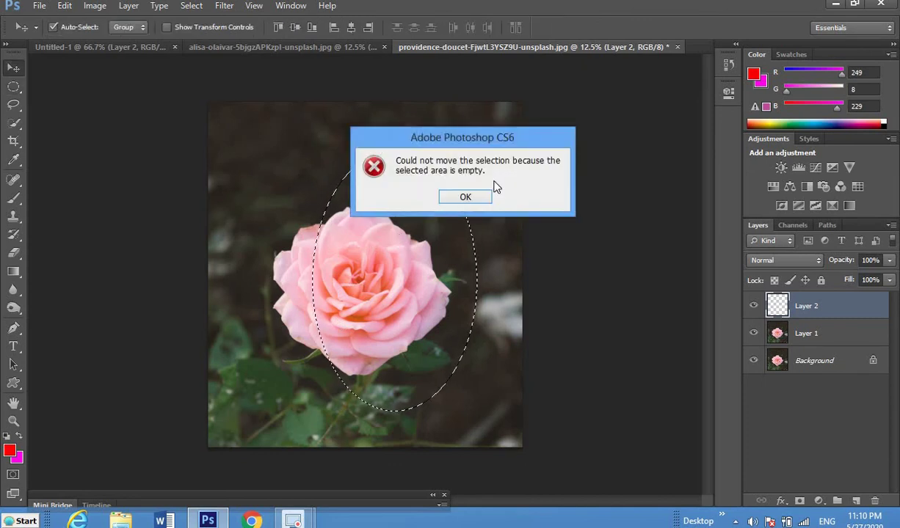
{"action": "left_click", "coordinate": [466, 197]}
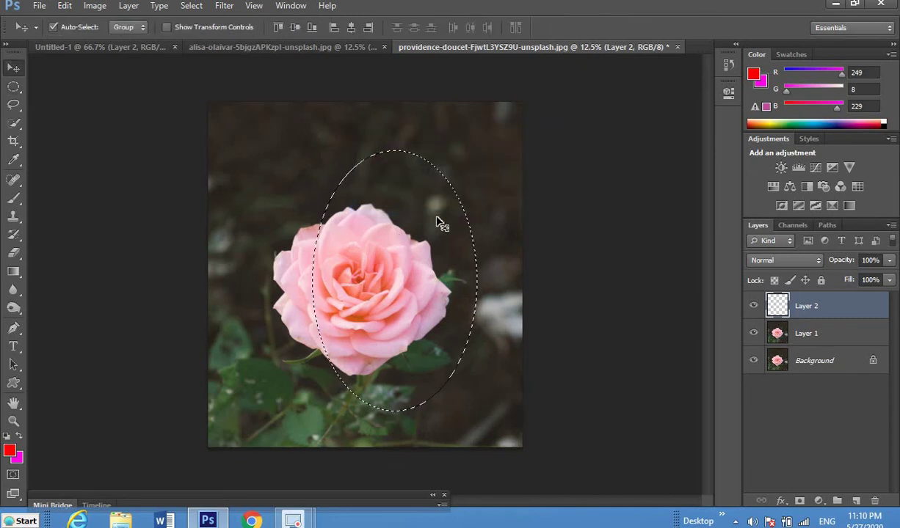
{"action": "left_click", "coordinate": [438, 216]}
{"action": "left_click", "coordinate": [464, 198]}
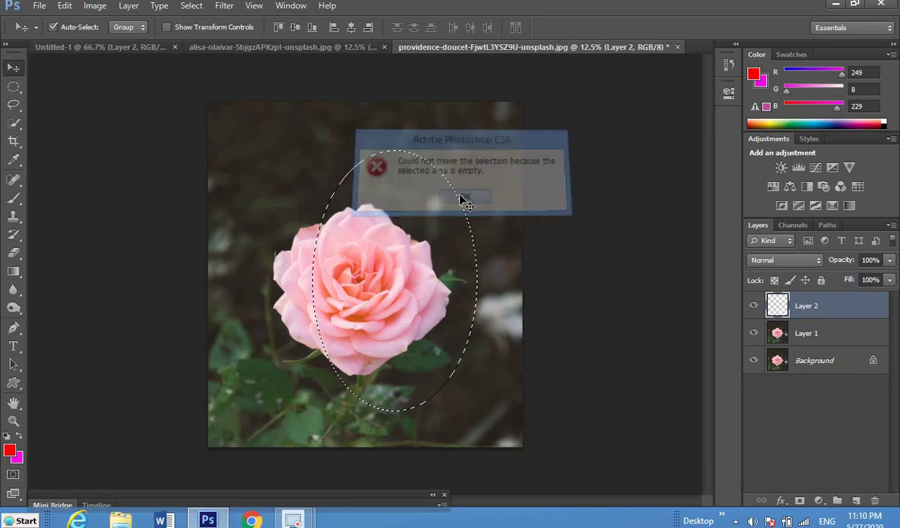
{"action": "left_click", "coordinate": [14, 86]}
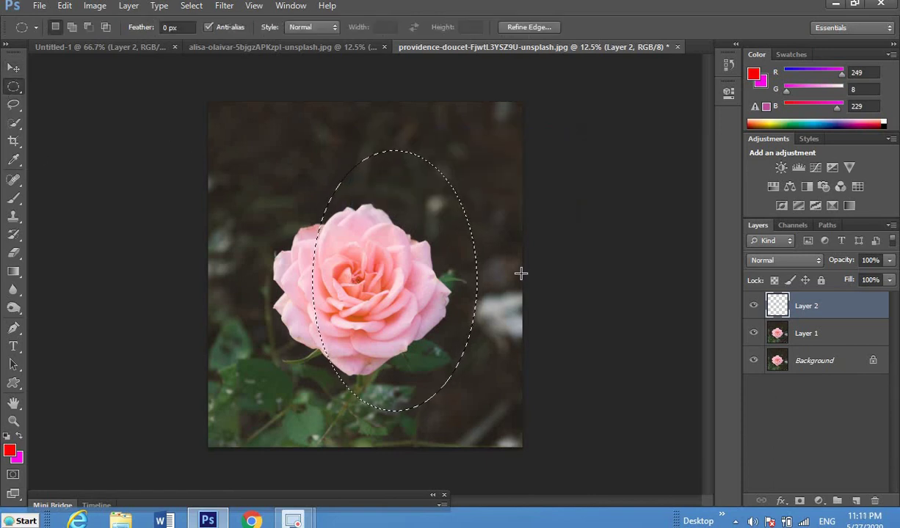
{"action": "left_click_drag", "start_coordinate": [475, 273], "coordinate": [422, 276]}
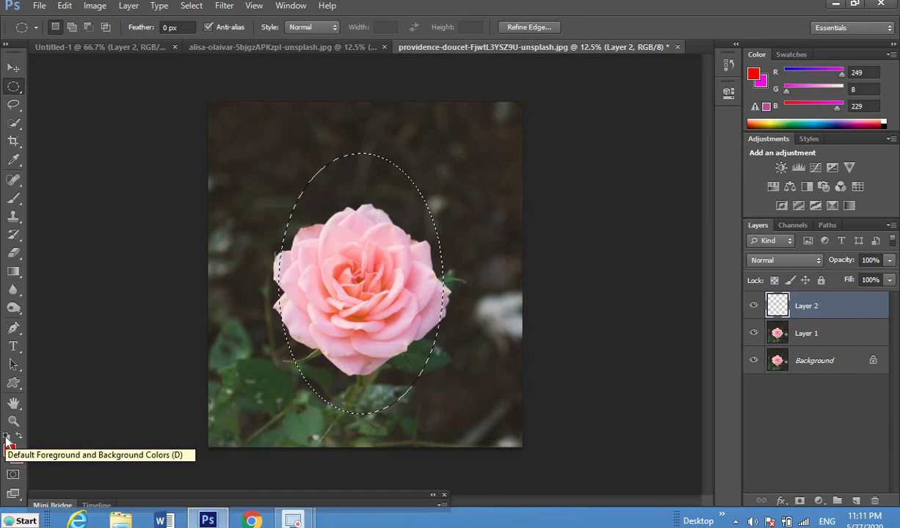
Step: Reset colours to black and white and apply Select Inverse to the oval
{"action": "left_click", "coordinate": [6, 438]}
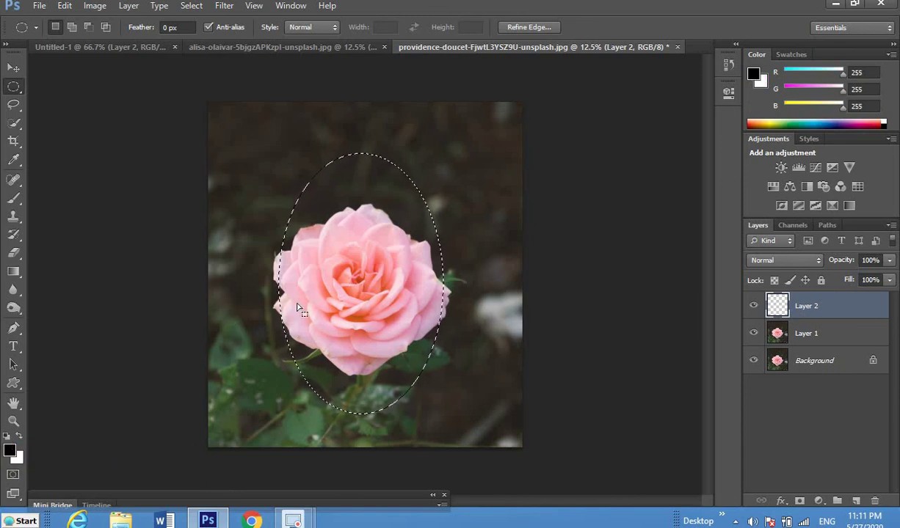
{"action": "right_click", "coordinate": [347, 292]}
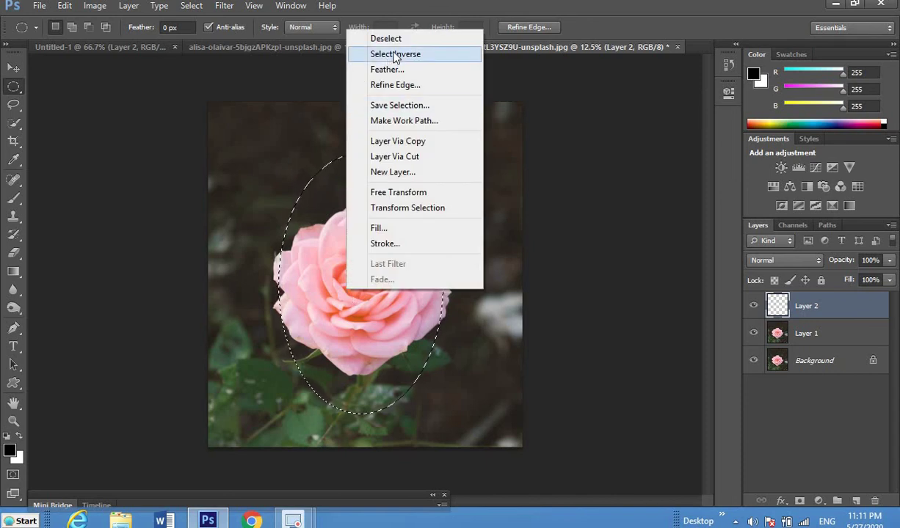
{"action": "left_click", "coordinate": [395, 55]}
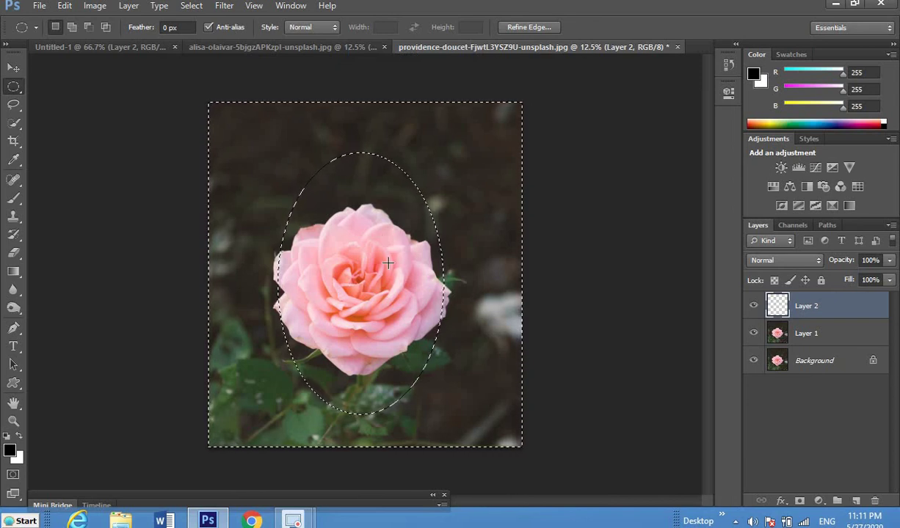
Step: Toggle the inversion with Ctrl+Shift+I, ending with the area outside the oval selected
{"action": "key", "text": "shift"}
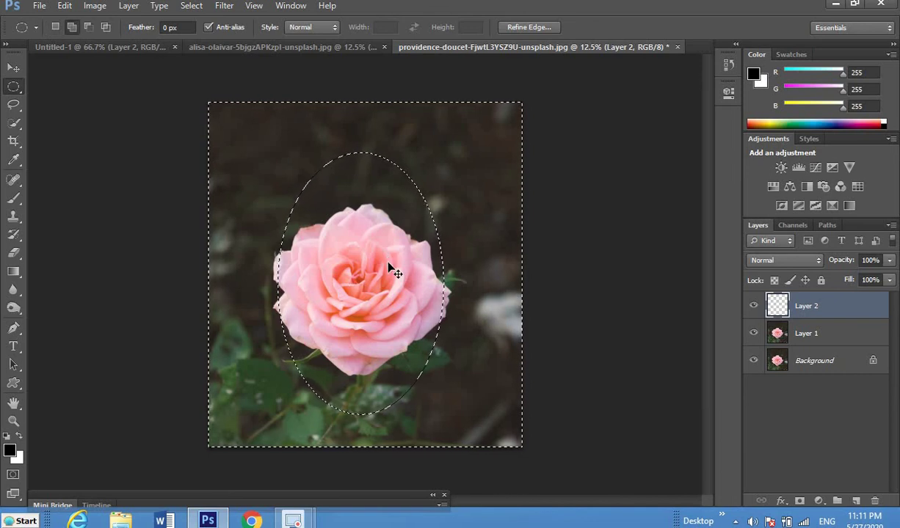
{"action": "key", "text": "ctrl+shift+i"}
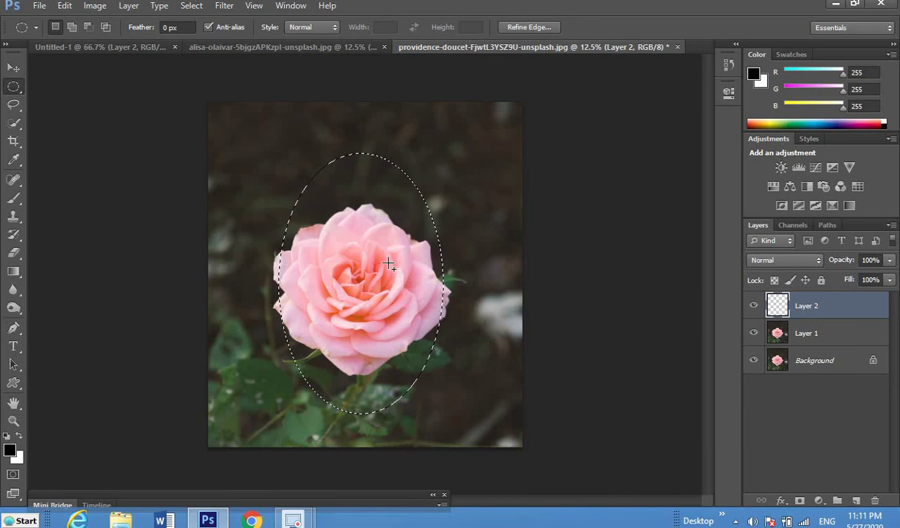
{"action": "key", "text": "ctrl+shift+i"}
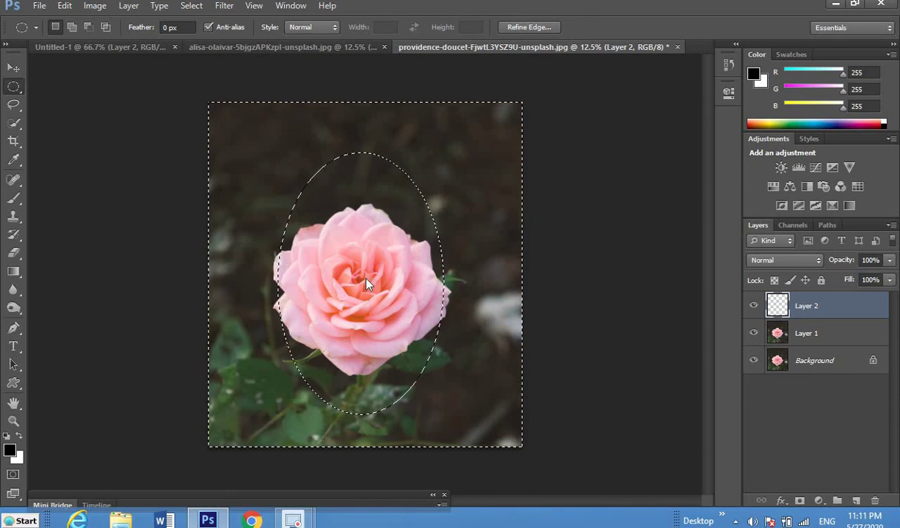
Step: Feather the inverted oval selection by 400 px, then swap colours so white is foreground
{"action": "right_click", "coordinate": [366, 280]}
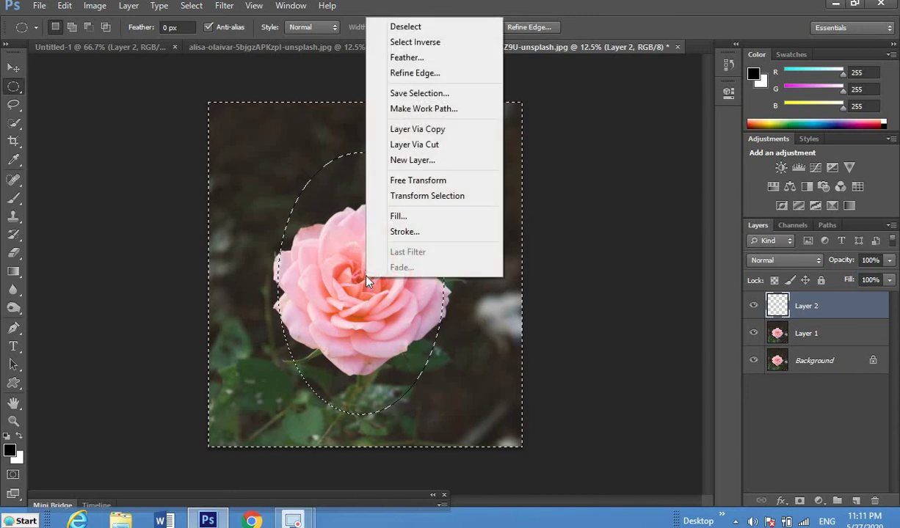
{"action": "left_click", "coordinate": [405, 58]}
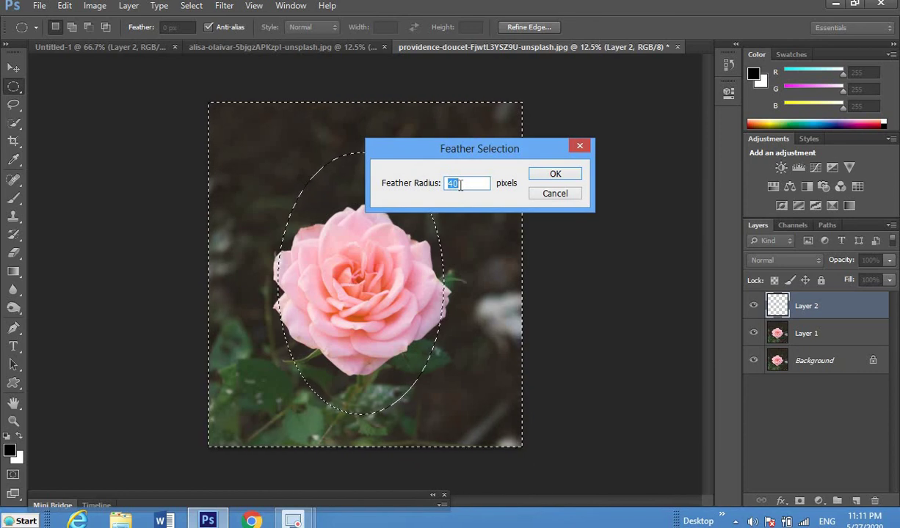
{"action": "type", "text": "0"}
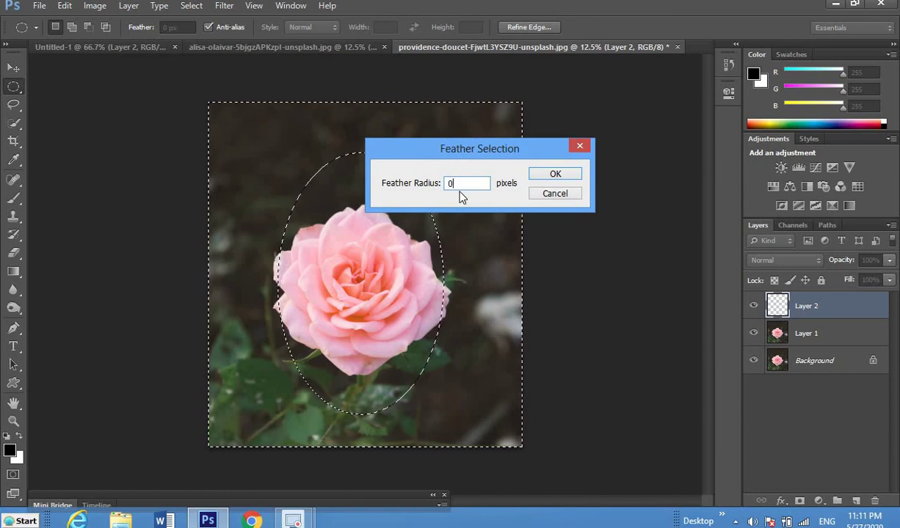
{"action": "double_click", "coordinate": [443, 183]}
{"action": "type", "text": "400"}
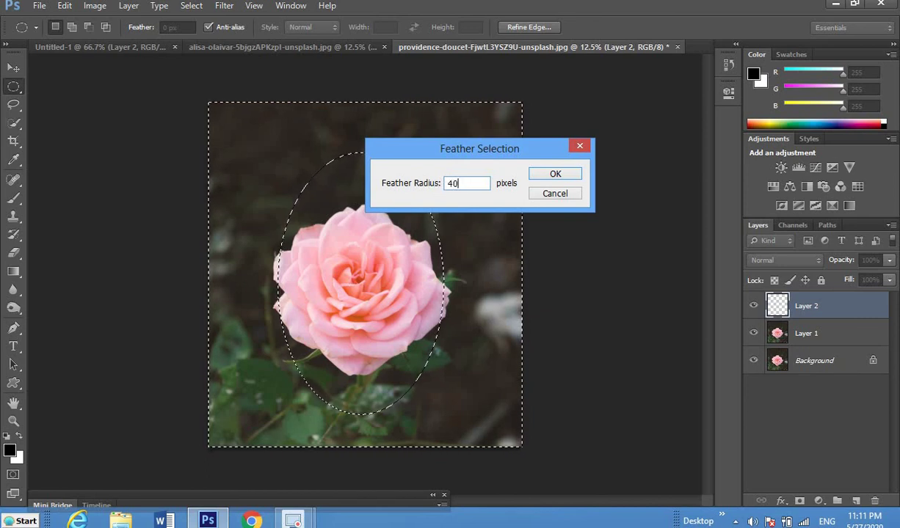
{"action": "left_click", "coordinate": [556, 174]}
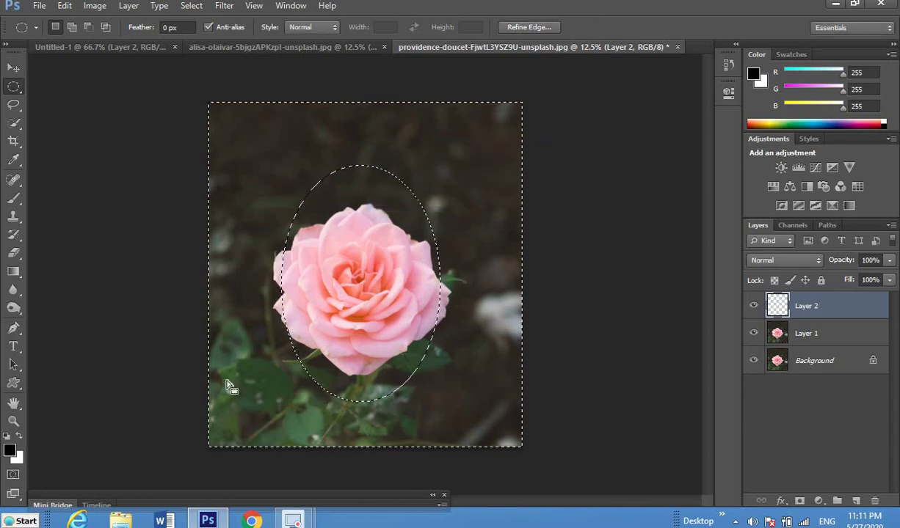
{"action": "left_click", "coordinate": [21, 440]}
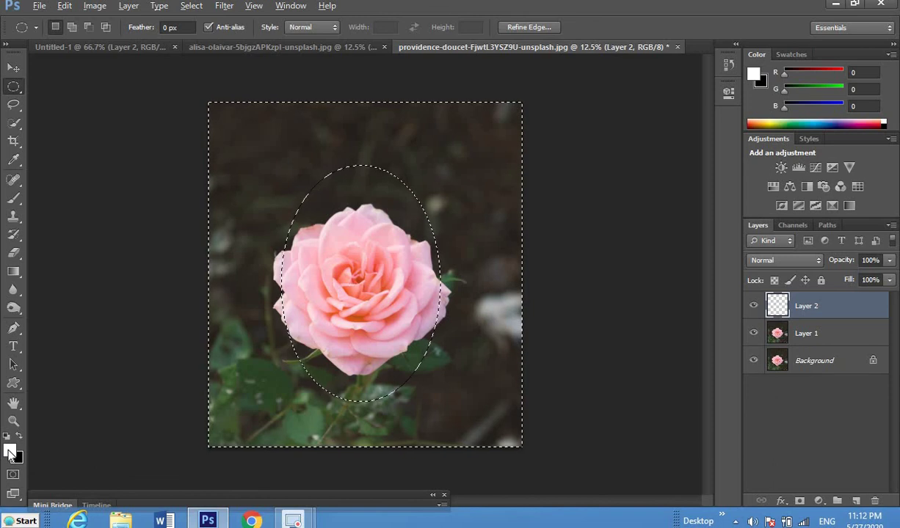
Step: Fill outside the feathered oval with white, then deselect to leave the rose's soft vignette
{"action": "key", "text": "alt+BackSpace"}
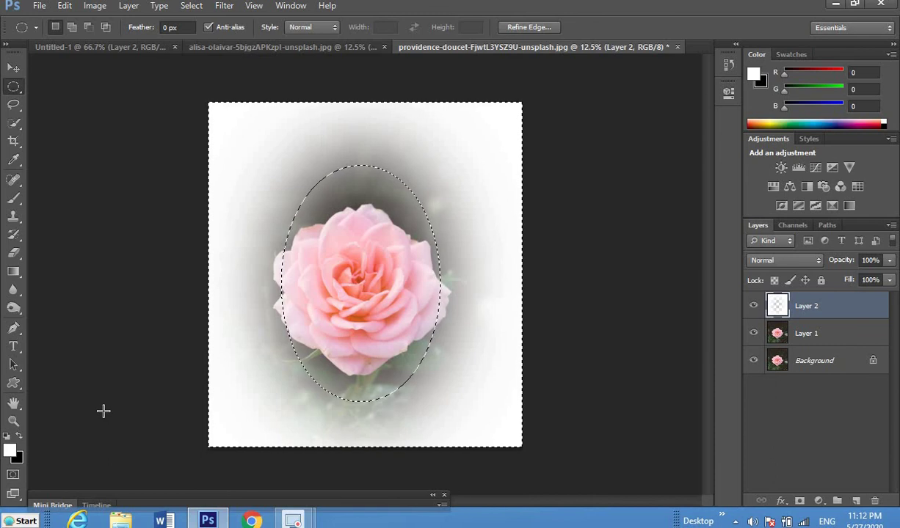
{"action": "right_click", "coordinate": [324, 330]}
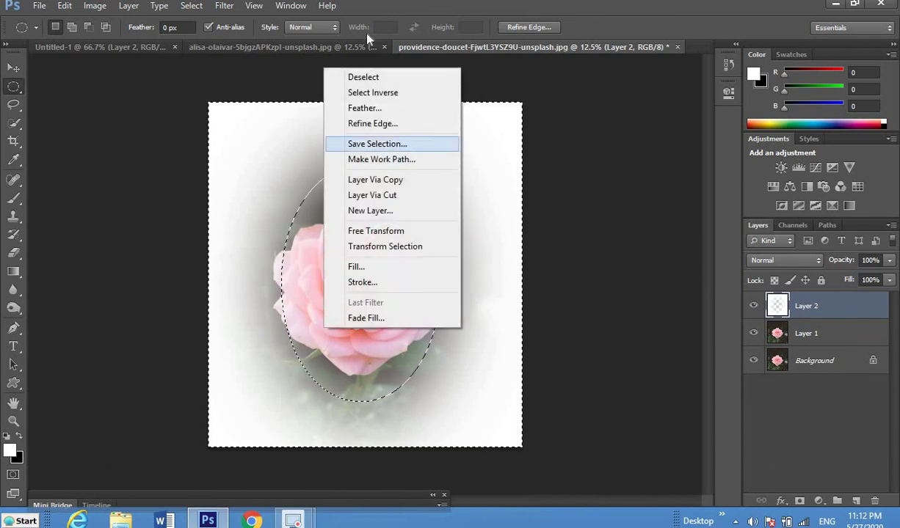
{"action": "left_click", "coordinate": [370, 79]}
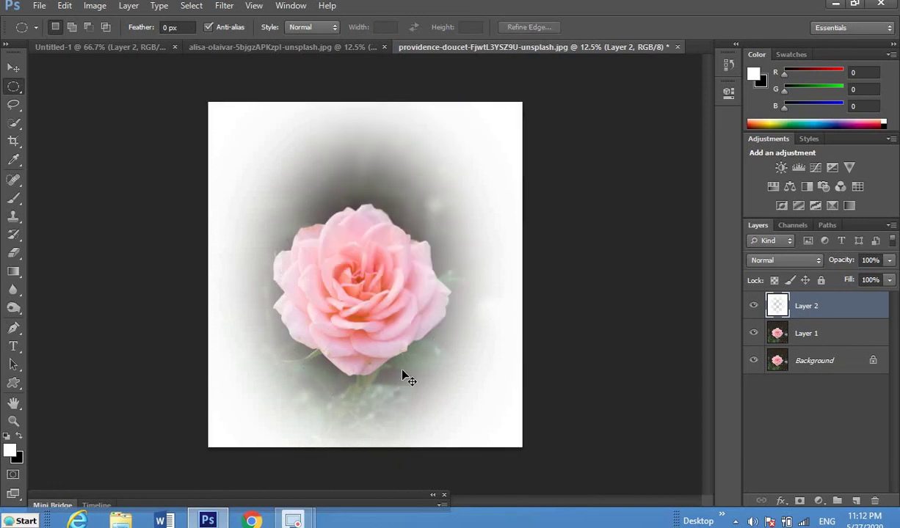
{"action": "key", "text": "ctrl+shift+d"}
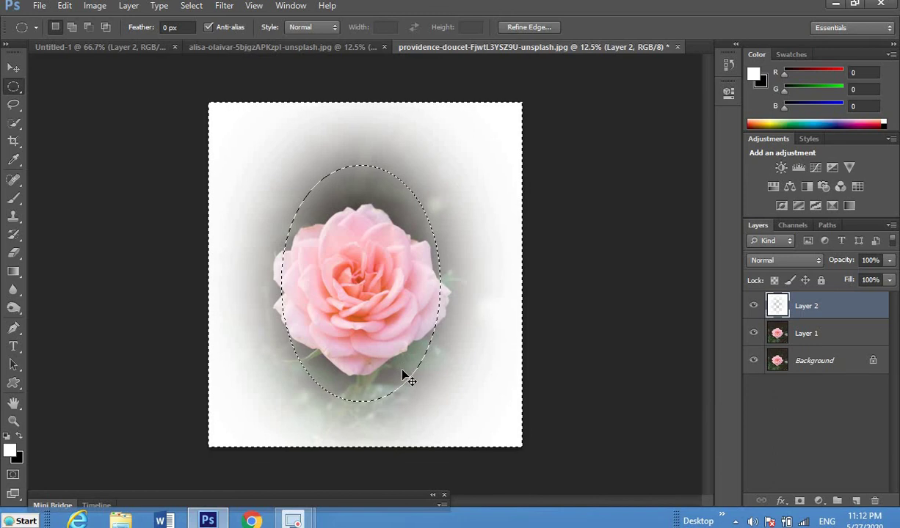
{"action": "left_click", "coordinate": [403, 373]}
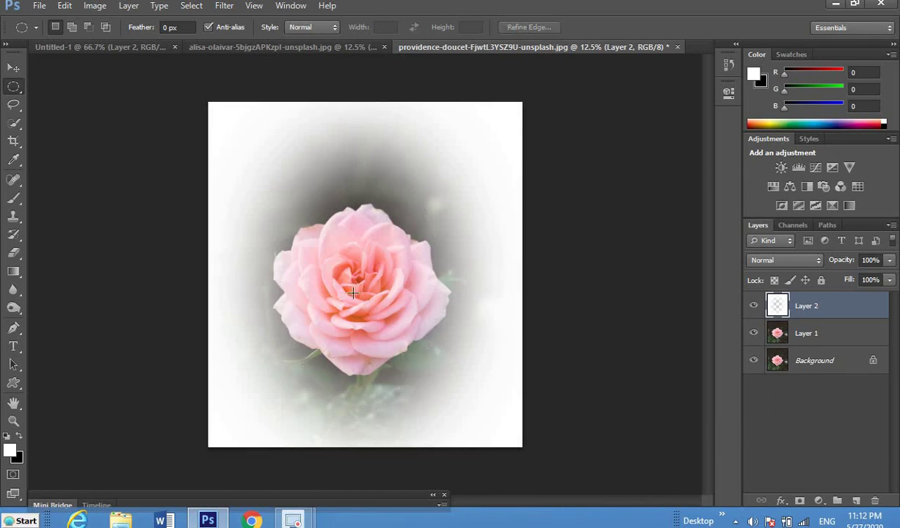